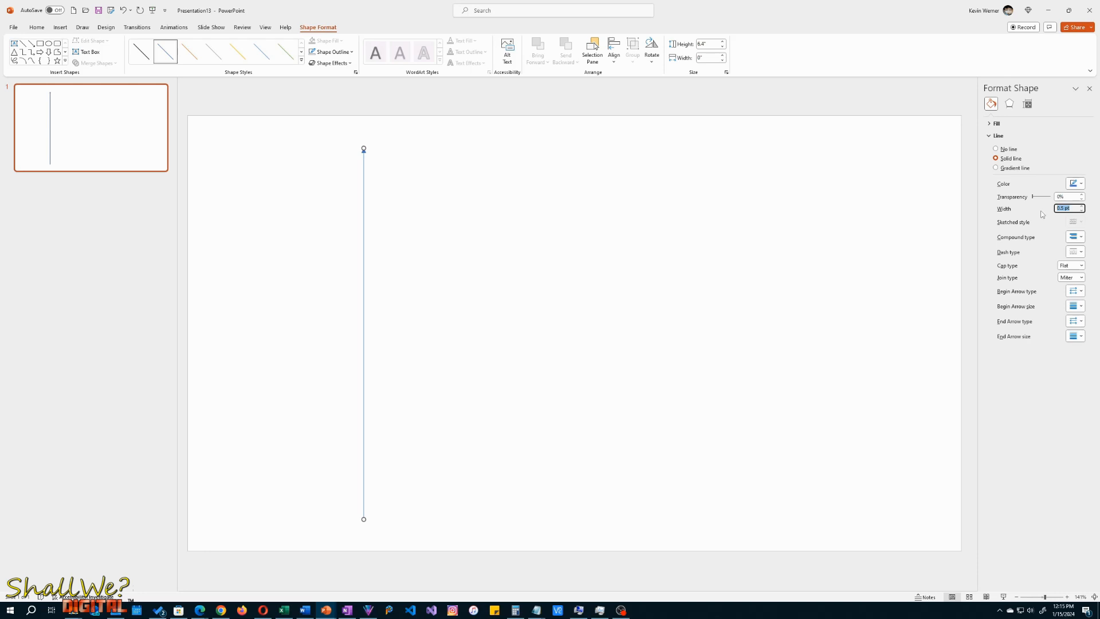
# - Set the vertical arrow's line width to 20 pt, then add the Stretch entrance effect to it and preview it
pyautogui.write('20')
pyautogui.press('Return')
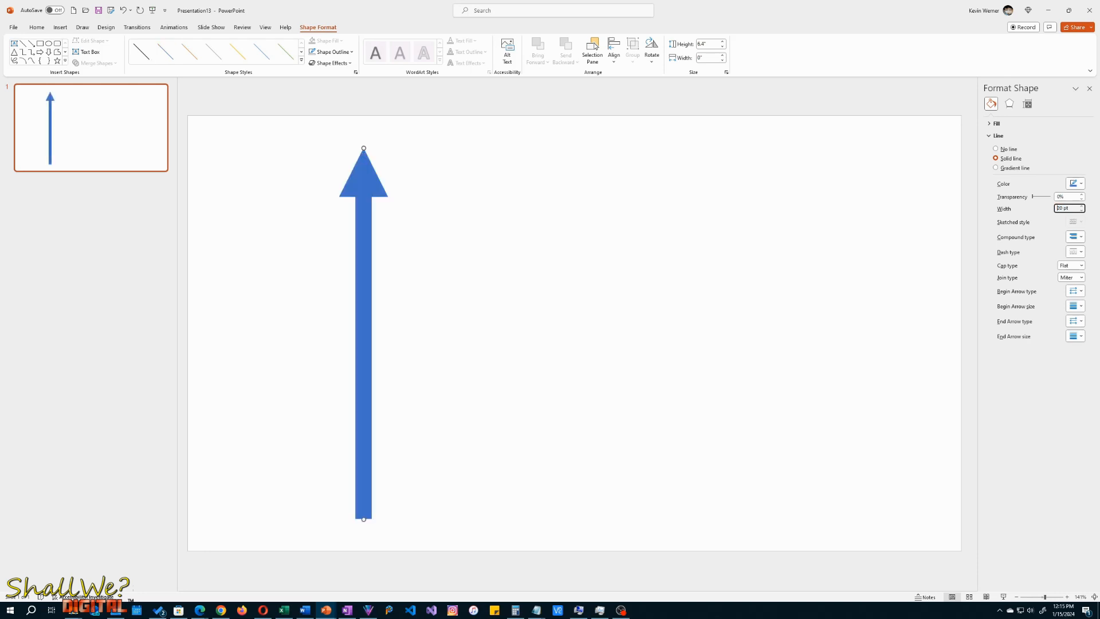
pyautogui.click(175, 28)
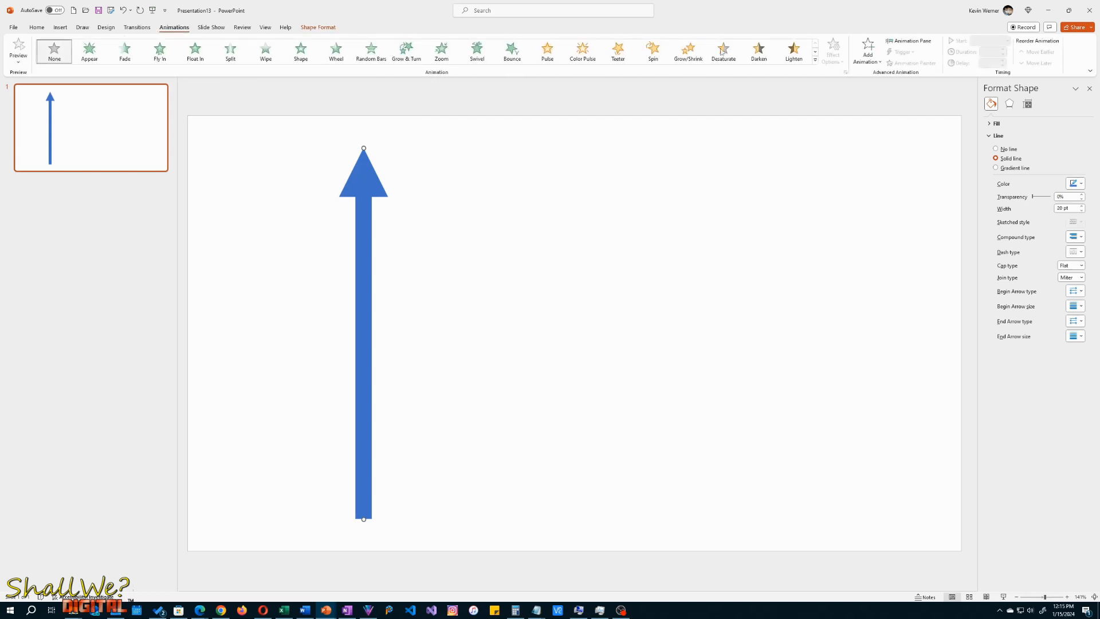
pyautogui.click(868, 56)
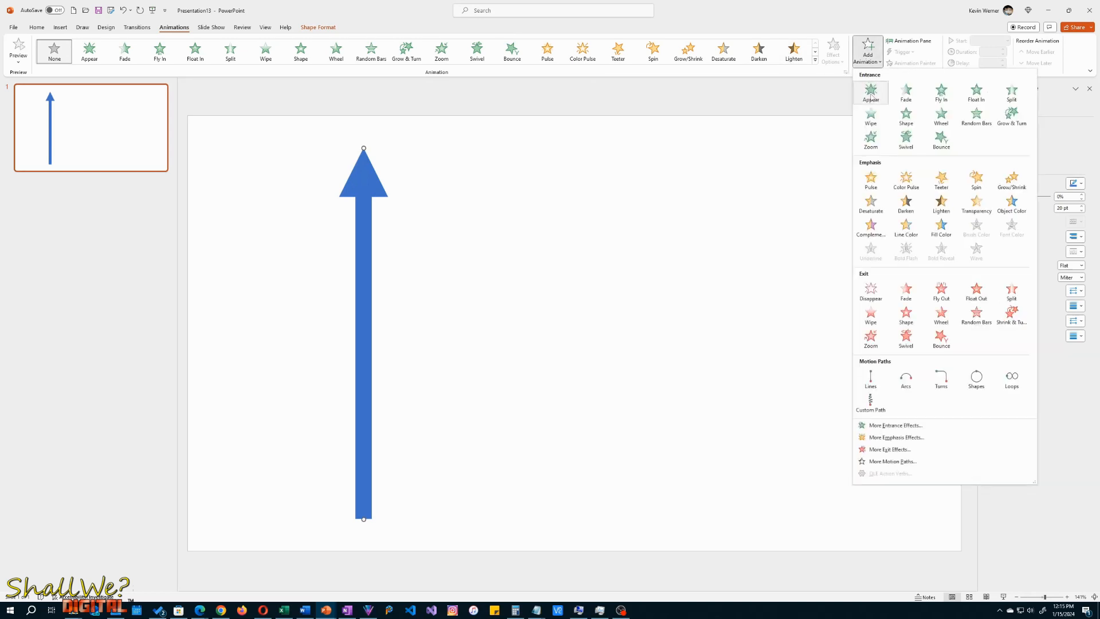
pyautogui.click(885, 427)
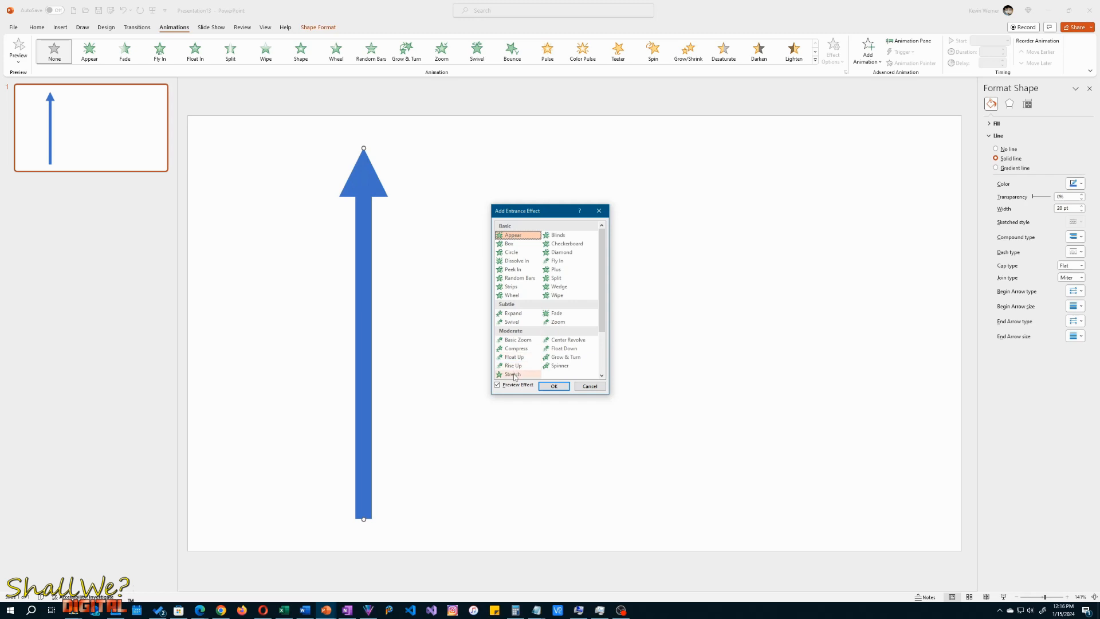
pyautogui.click(514, 375)
pyautogui.click(557, 386)
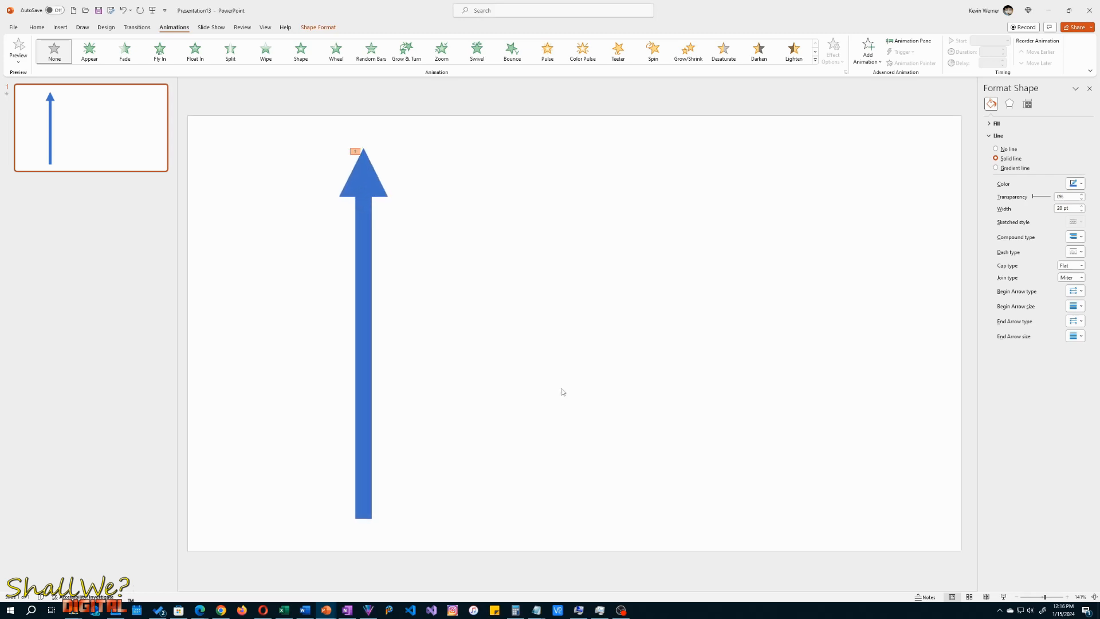
pyautogui.click(17, 49)
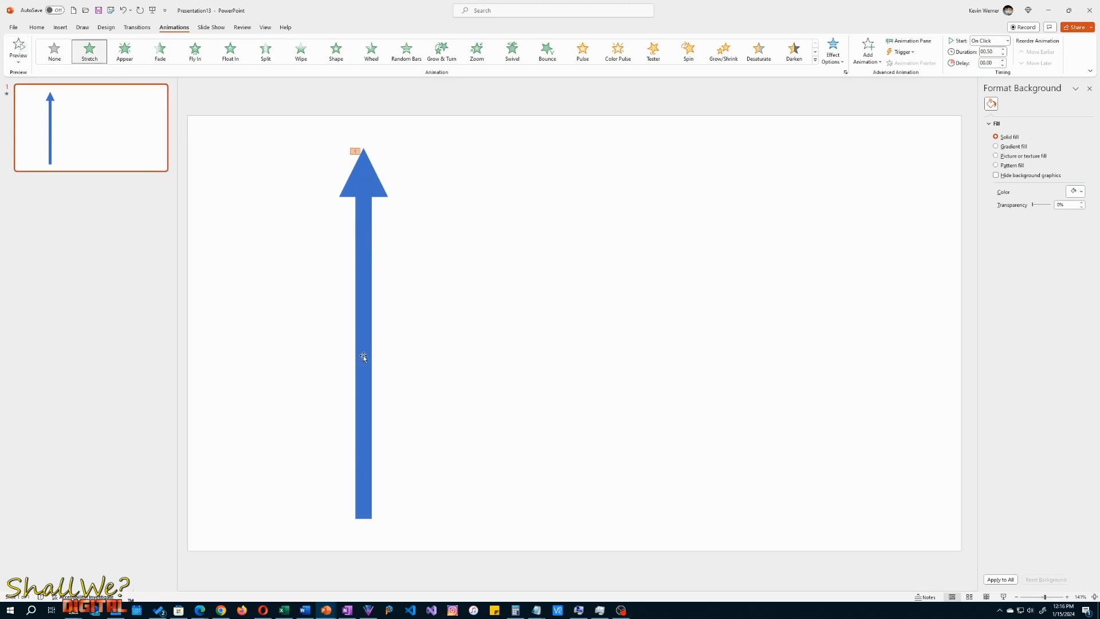
# - Set the arrow's Stretch direction to From Bottom, lengthen its duration, and preview the animation
pyautogui.click(834, 52)
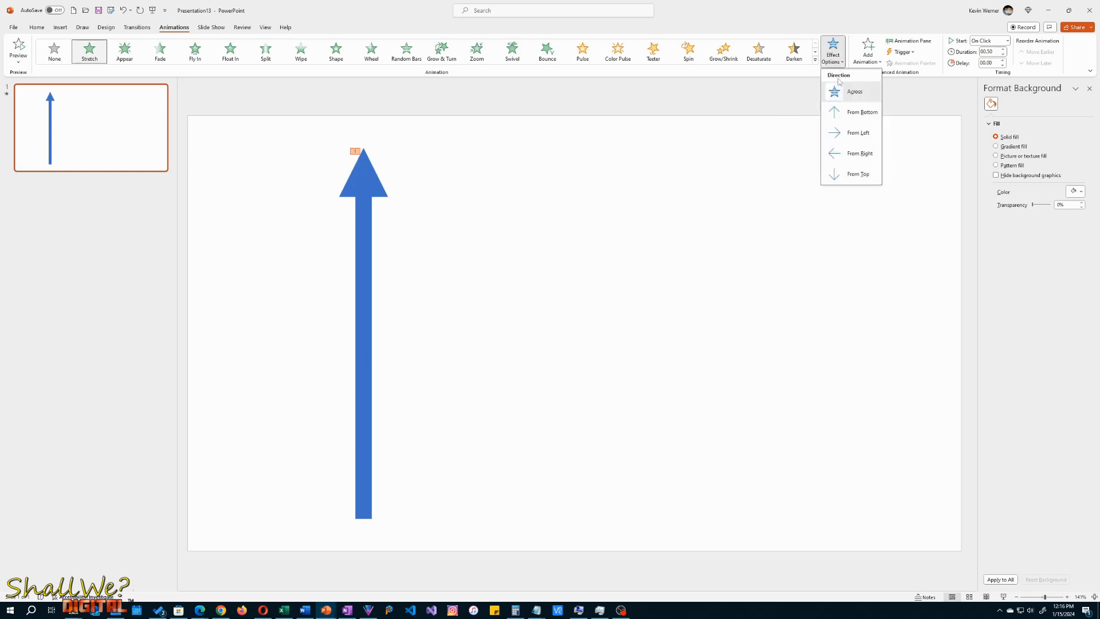
pyautogui.click(840, 112)
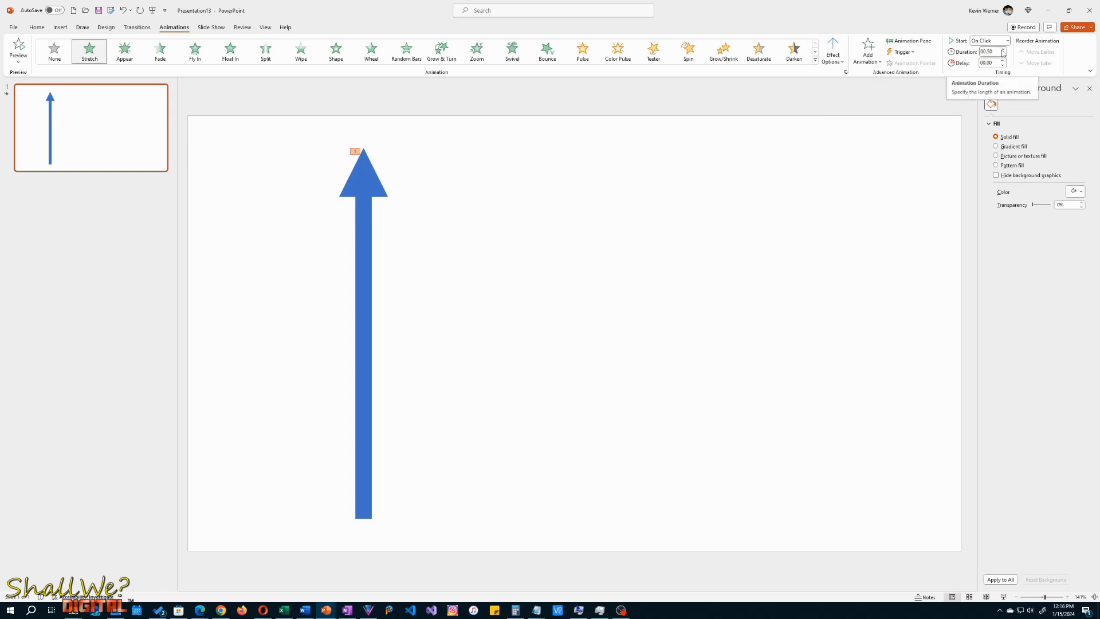
pyautogui.click(1002, 50)
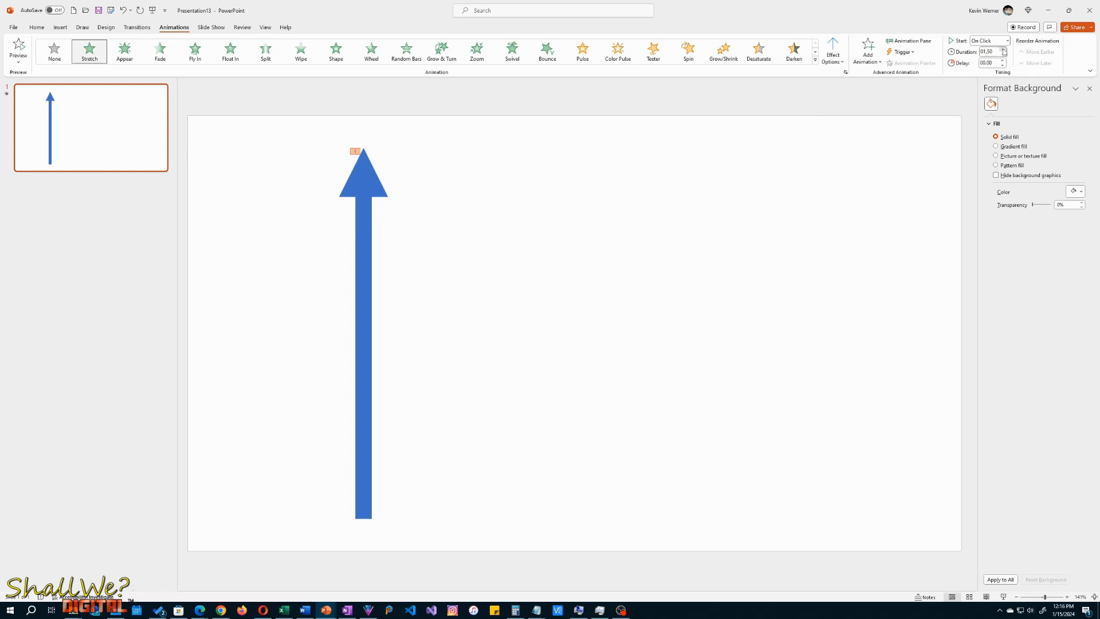
pyautogui.click(1004, 50)
pyautogui.click(1004, 50)
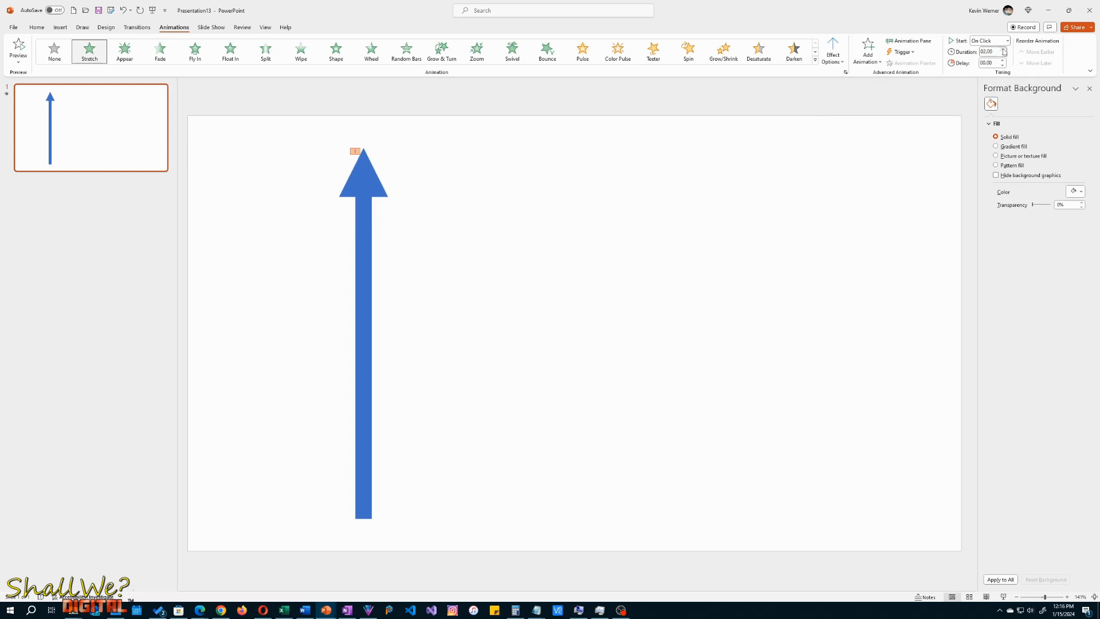
pyautogui.click(19, 55)
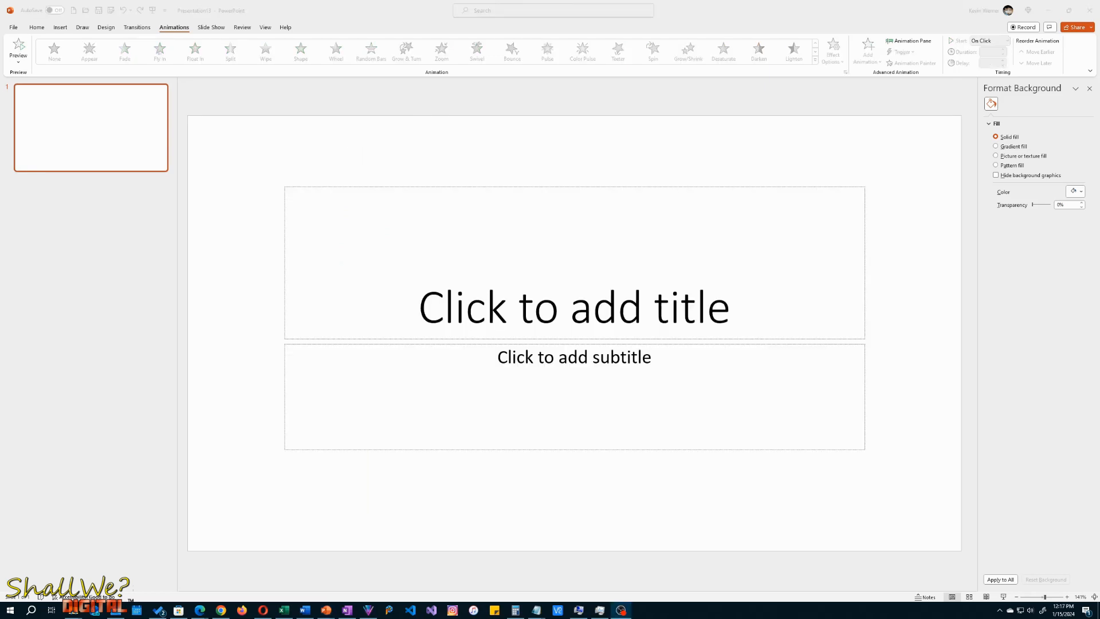
# - Delete the title and subtitle placeholders from the slide
pyautogui.click(238, 198)
pyautogui.hotkey('ctrl', 'a')
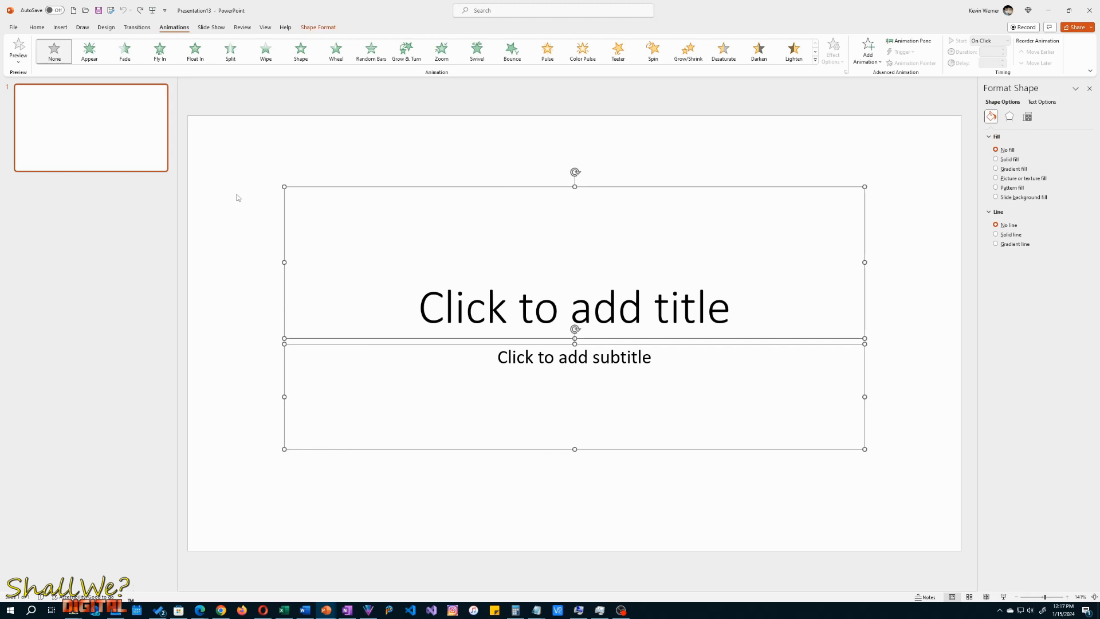
pyautogui.press('Delete')
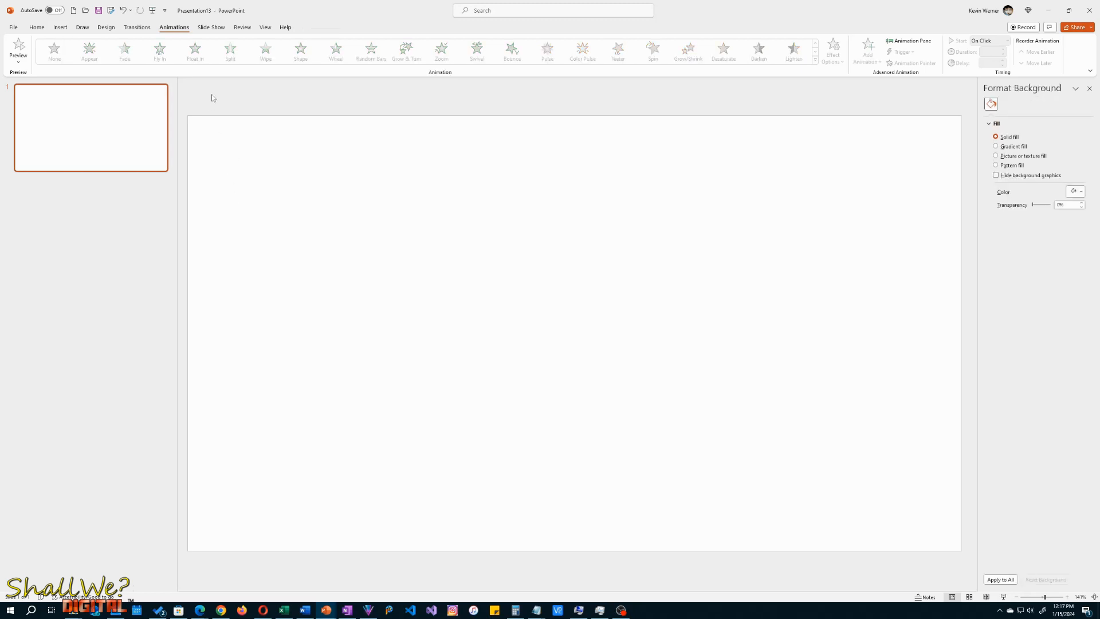
# - Draw a vertical rectangle about 7.5" high and 0.41" wide, with a triangle about 0.7" by 0.86" centred on its lower end
pyautogui.click(37, 28)
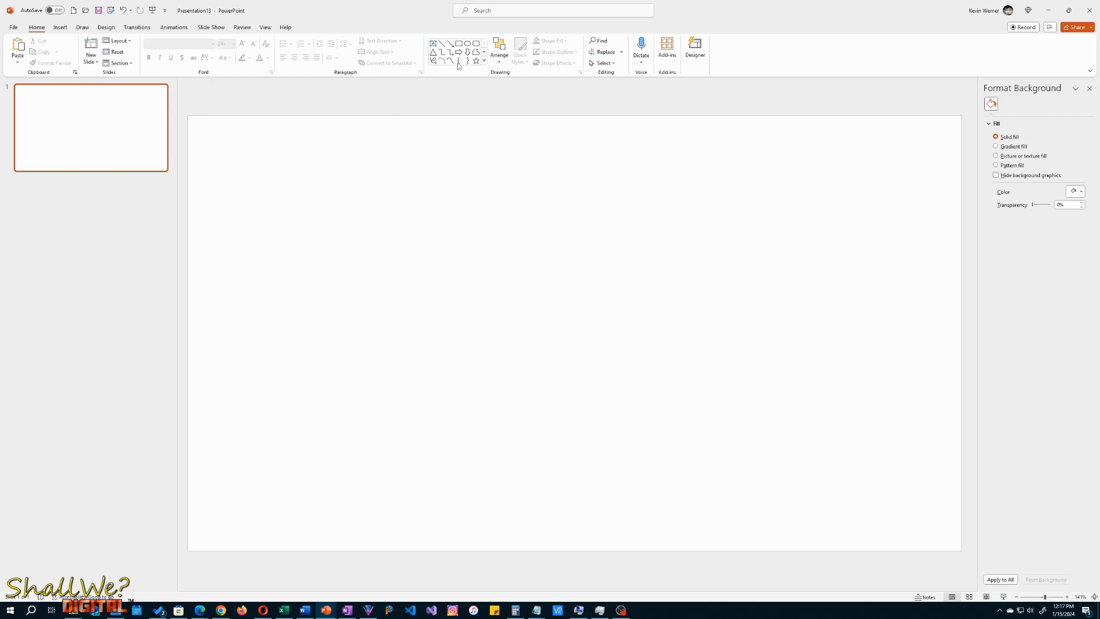
pyautogui.click(459, 44)
pyautogui.moveTo(335, 510); pyautogui.dragTo(364, 117)
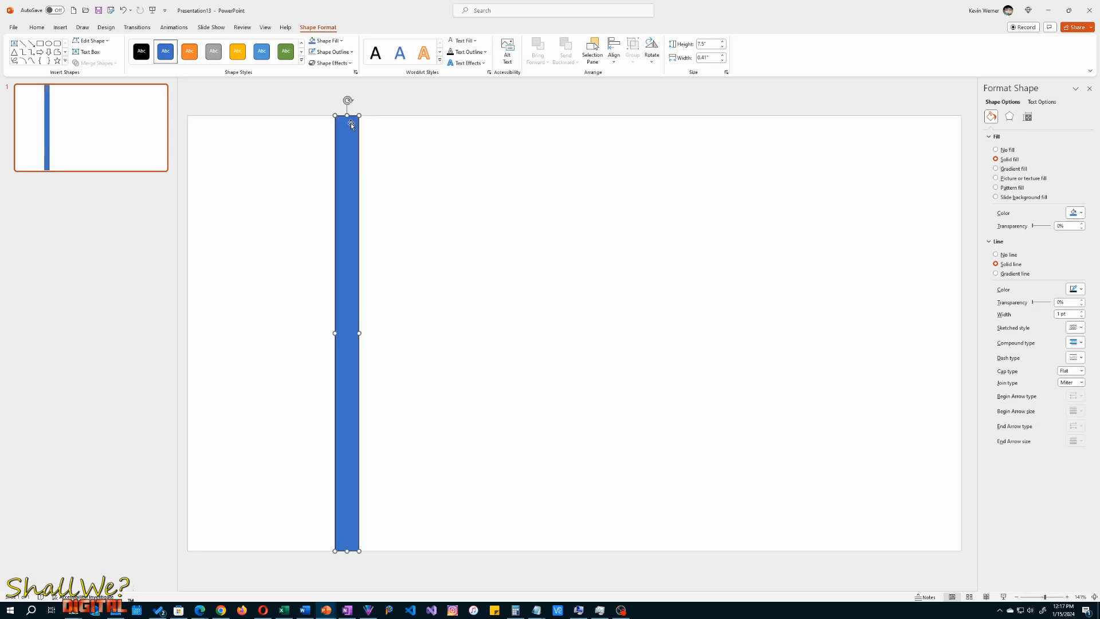
pyautogui.click(14, 53)
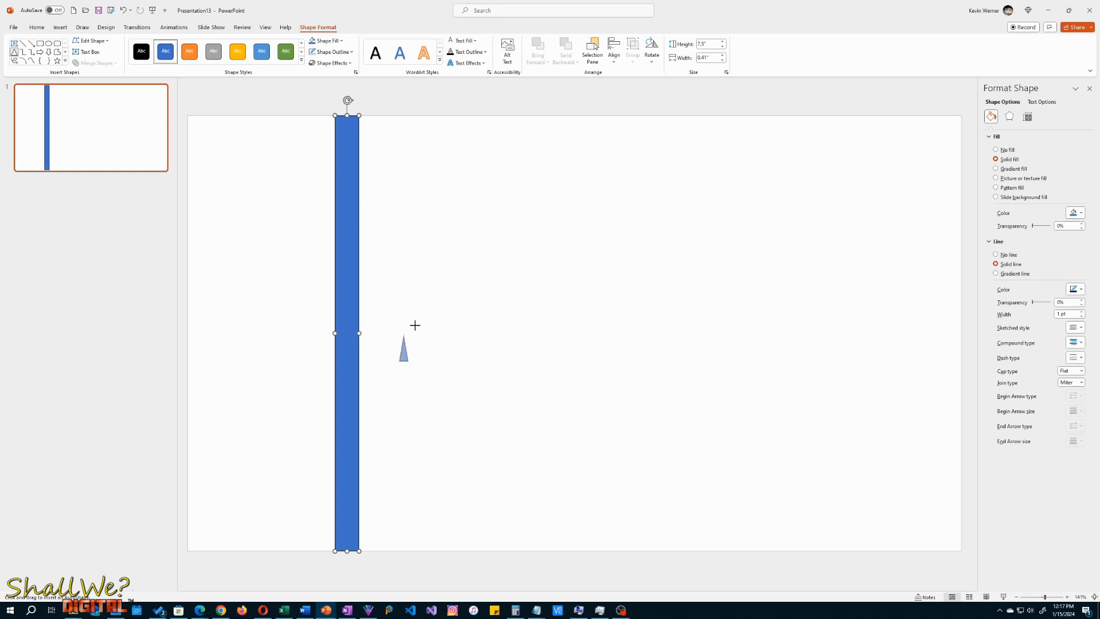
pyautogui.moveTo(415, 325); pyautogui.dragTo(349, 533)
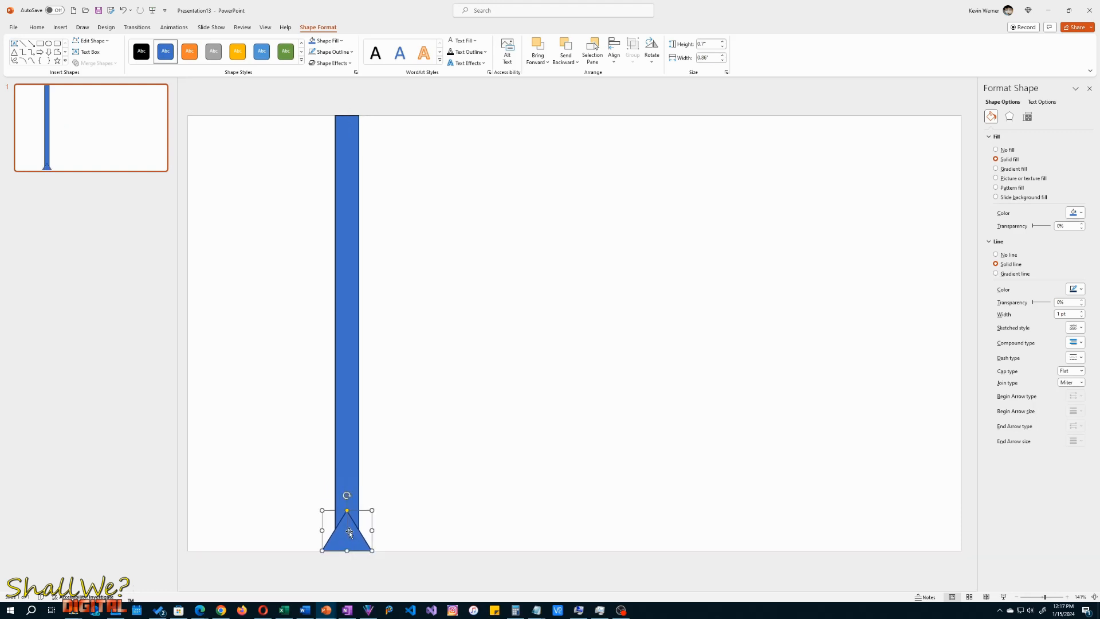
# - Remove the outline from both the rectangle and the triangle
pyautogui.keyDown('shift'); pyautogui.click(352, 406); pyautogui.keyUp('shift')
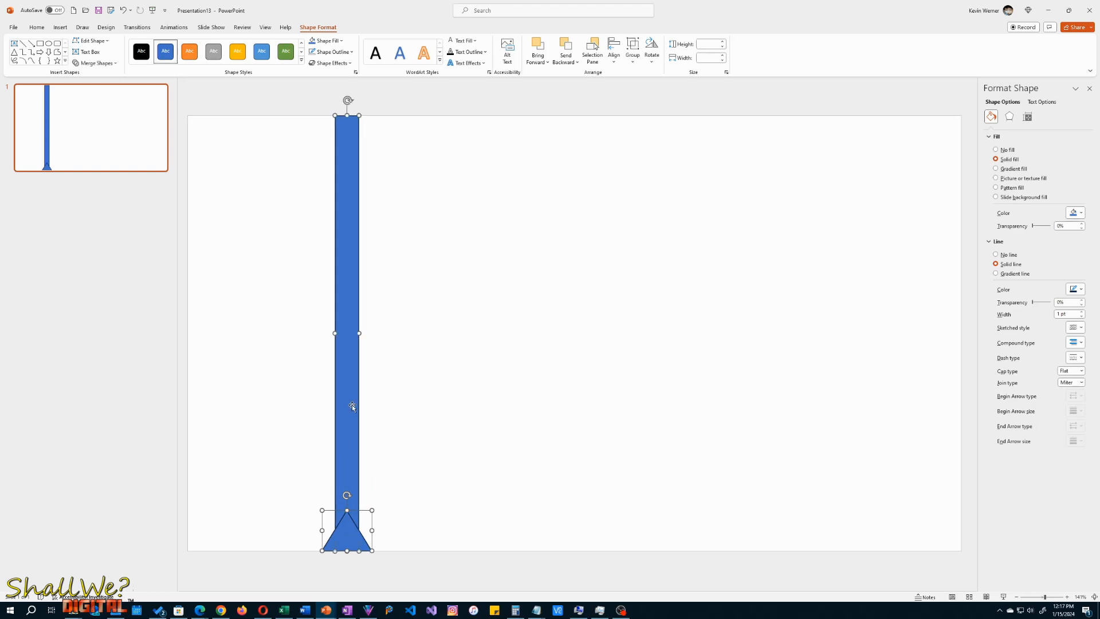
pyautogui.click(318, 52)
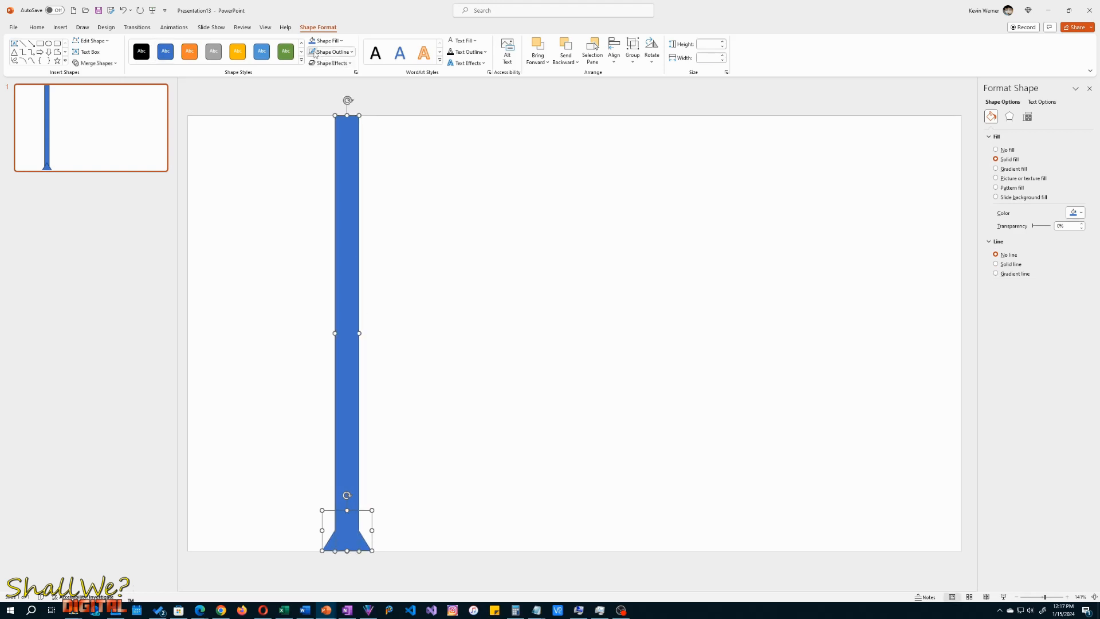
pyautogui.click(449, 276)
# - Add the Stretch entrance effect to the rectangle
pyautogui.click(348, 236)
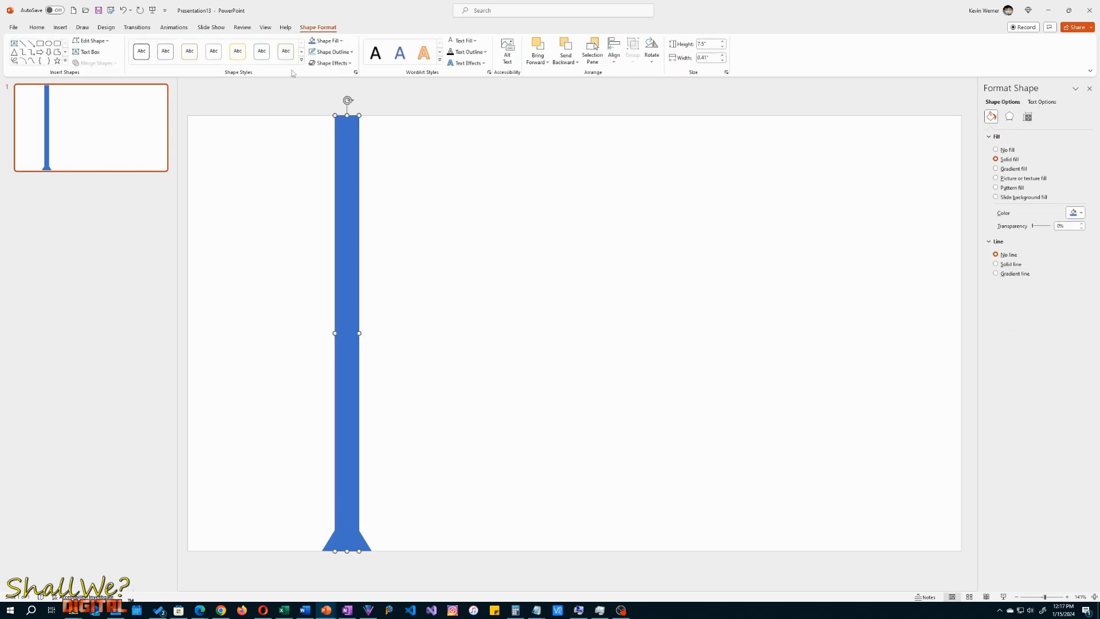
pyautogui.click(174, 28)
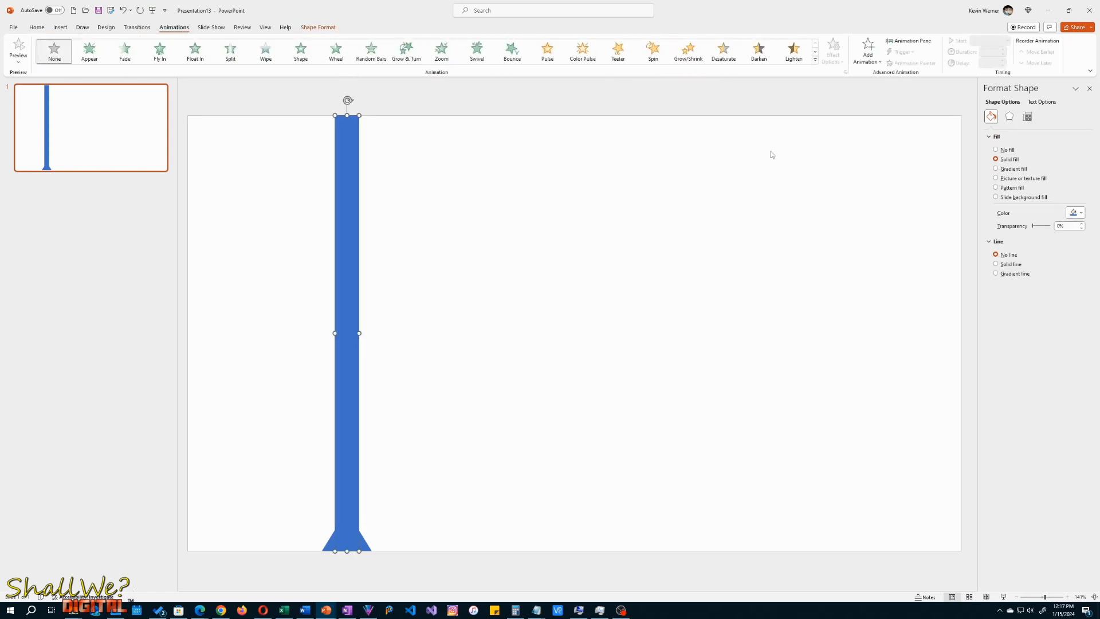
pyautogui.click(868, 54)
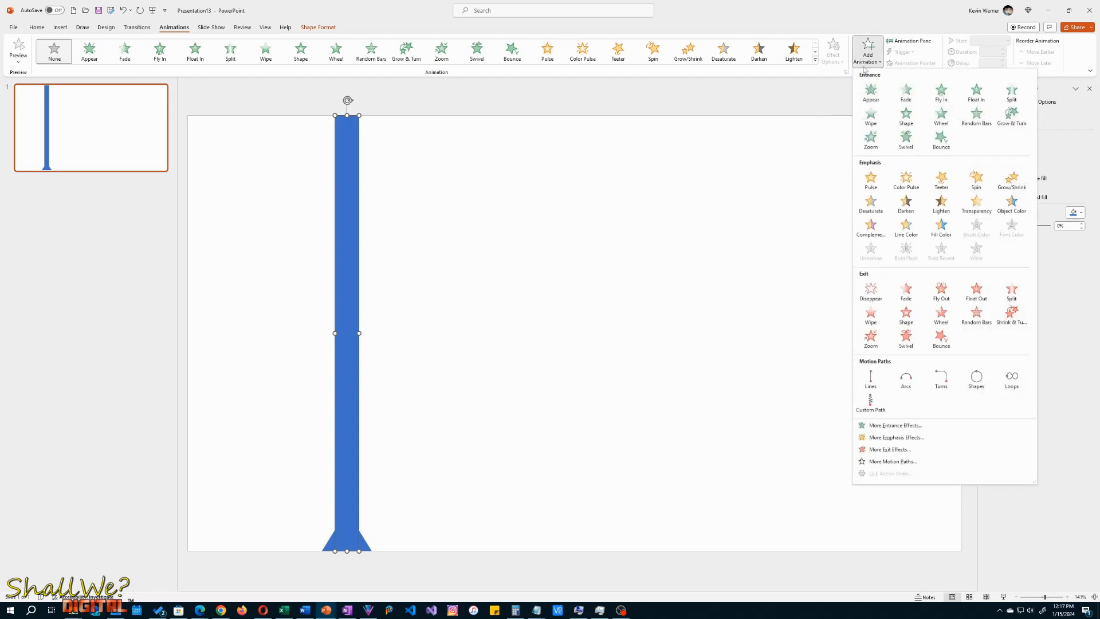
pyautogui.click(899, 427)
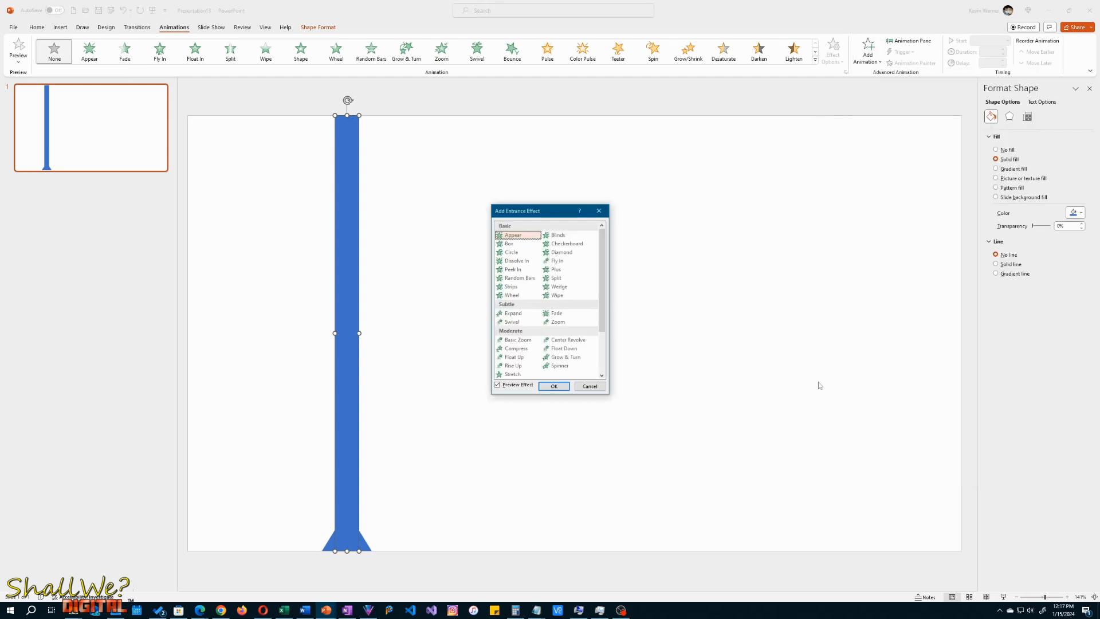
pyautogui.click(516, 374)
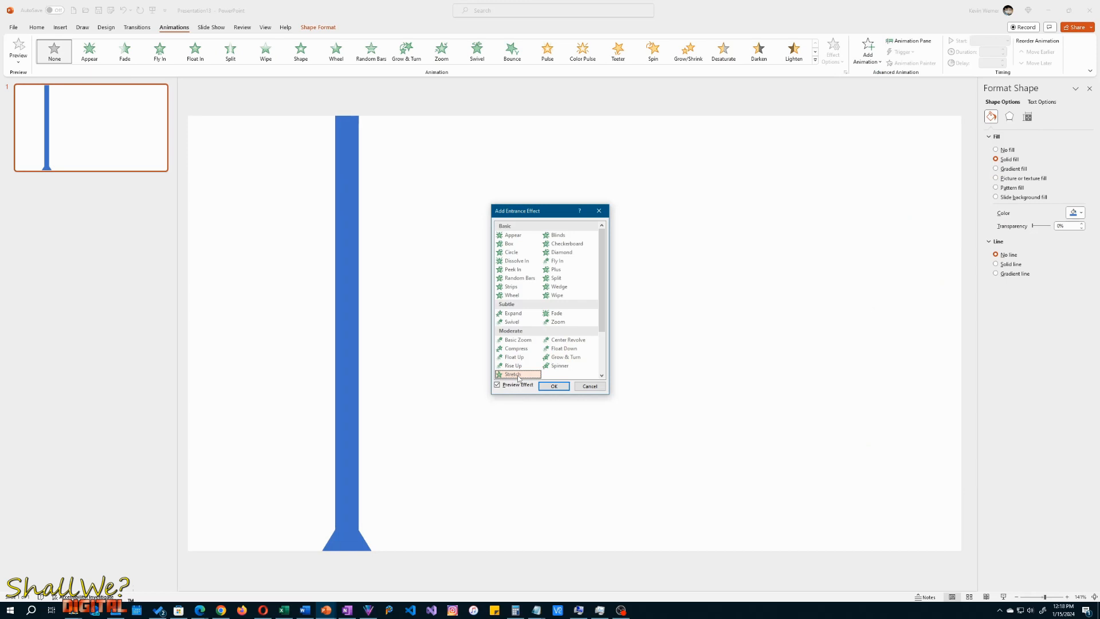
pyautogui.click(554, 385)
pyautogui.click(482, 365)
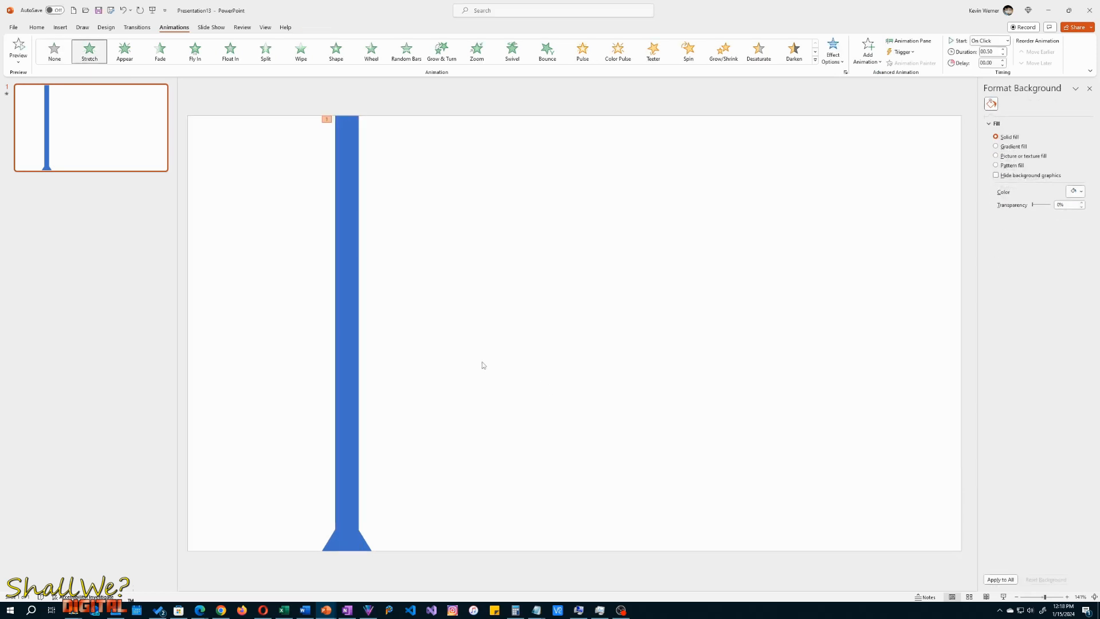
# - Set the direction of the rectangle's Stretch effect to From Bottom
pyautogui.click(343, 294)
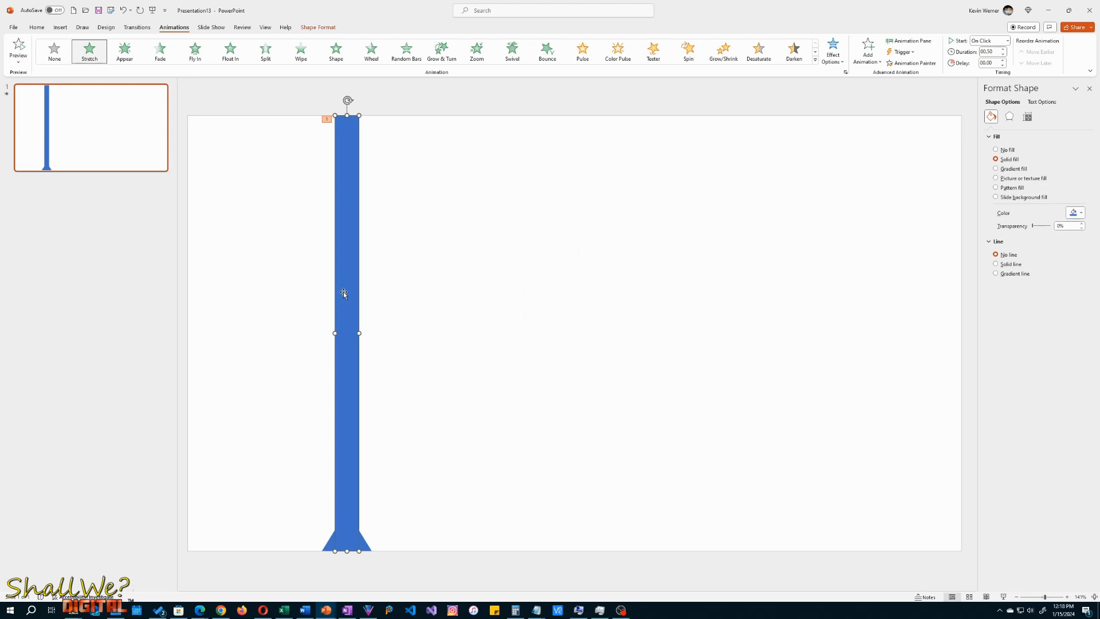
pyautogui.click(833, 58)
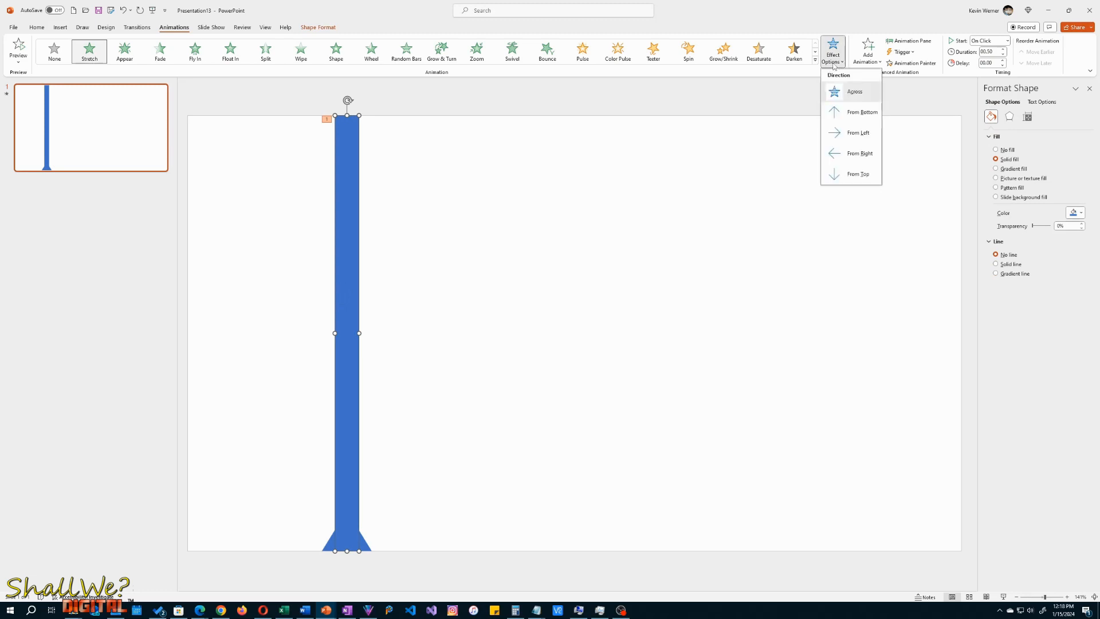
pyautogui.click(865, 115)
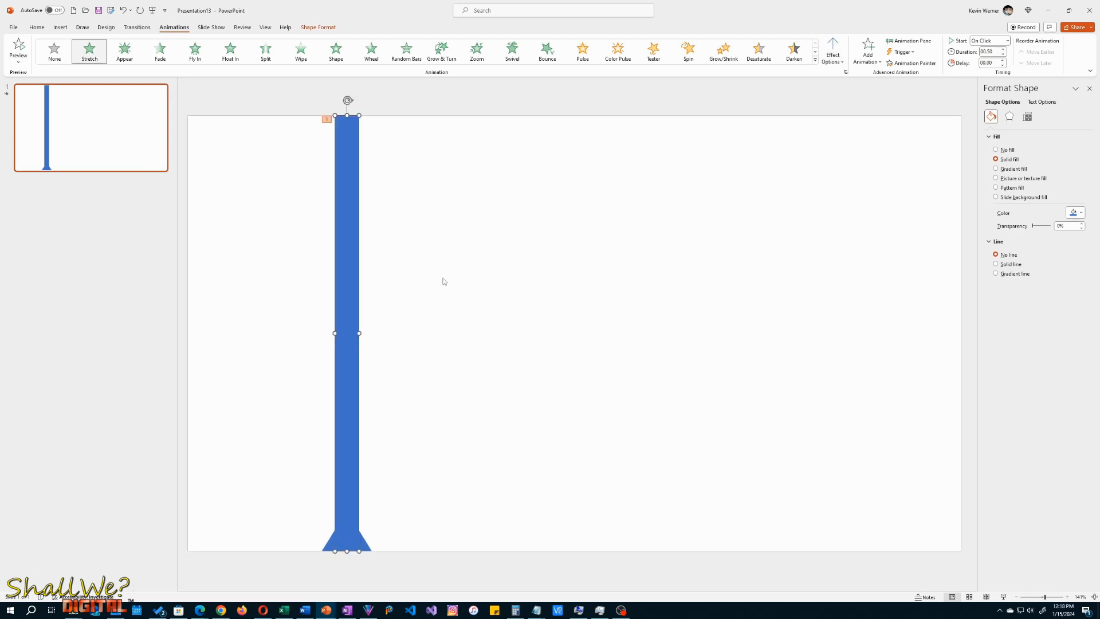
# - Add the Fly Out exit effect to the triangle and preview the slide's animations
pyautogui.click(367, 548)
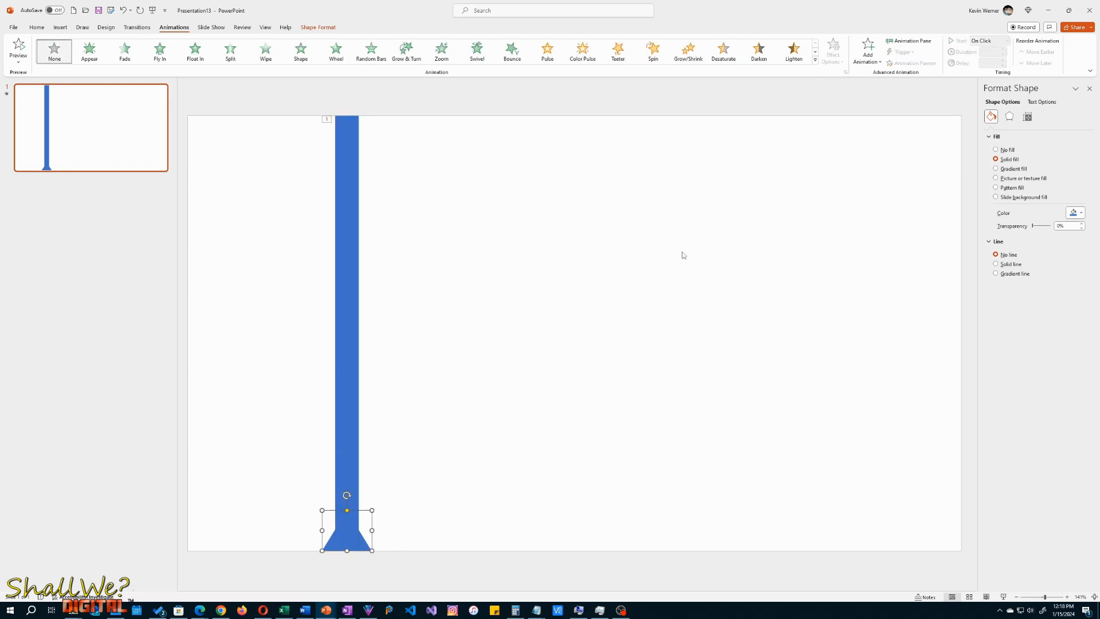
pyautogui.click(872, 61)
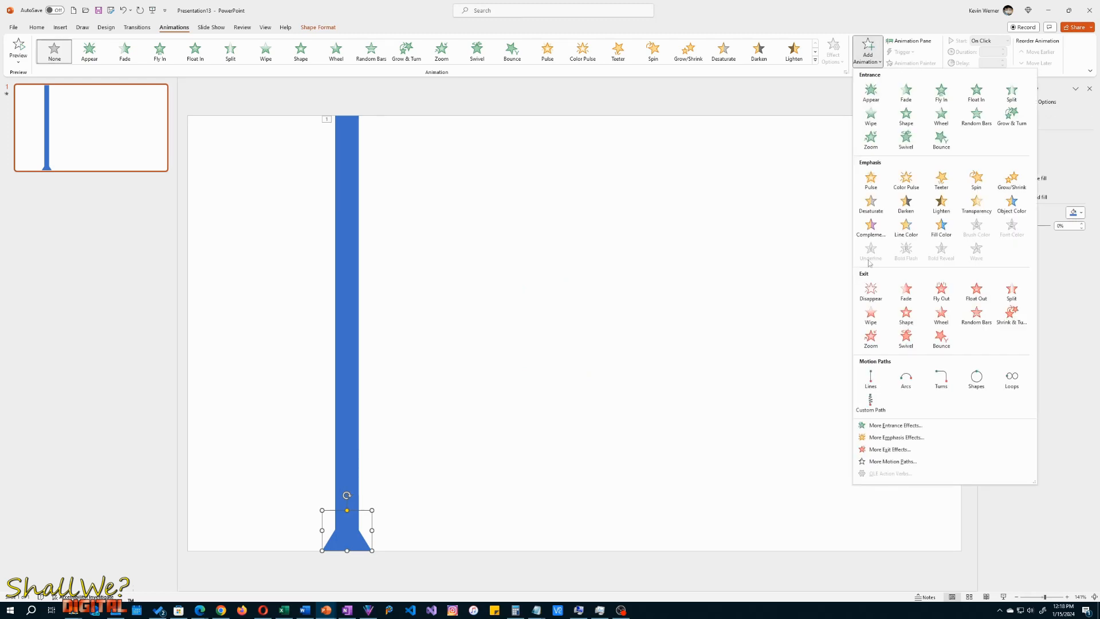
pyautogui.click(889, 451)
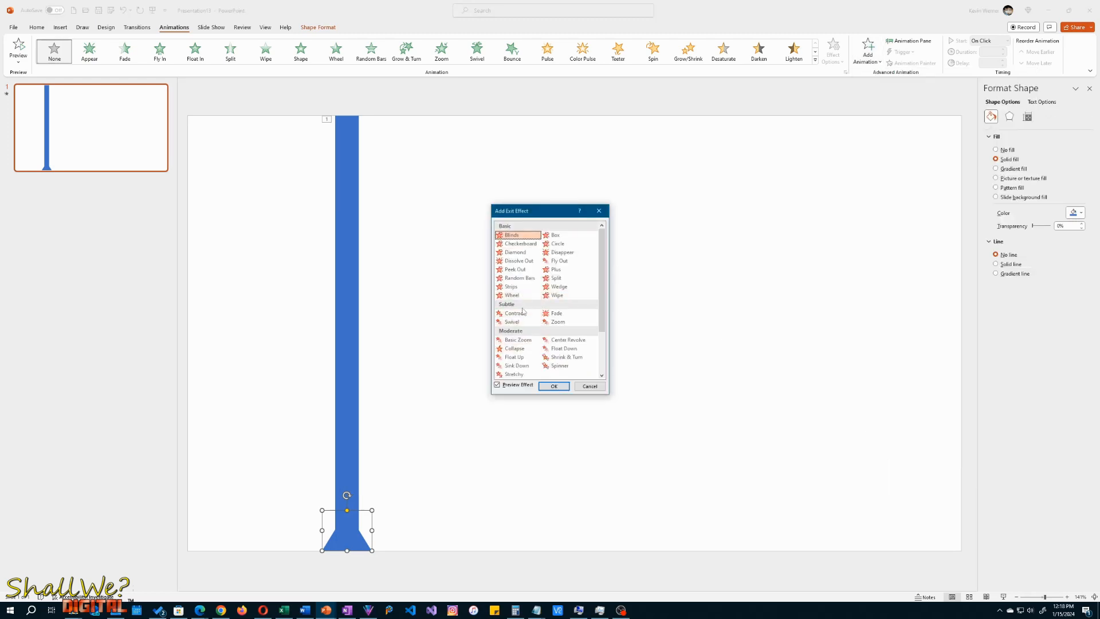
pyautogui.click(563, 261)
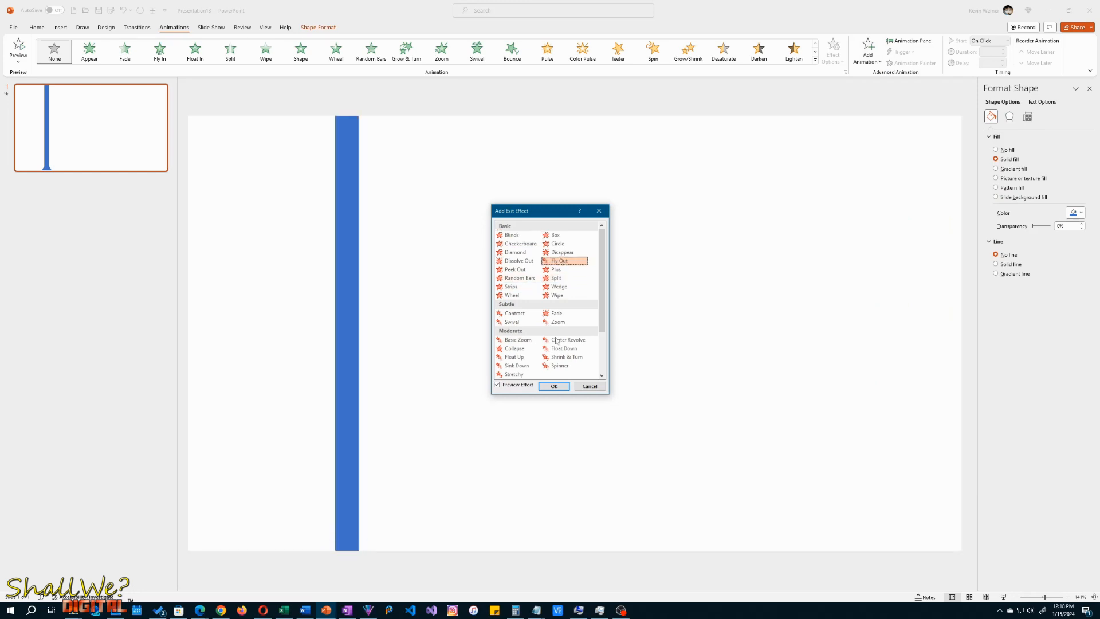
pyautogui.click(555, 386)
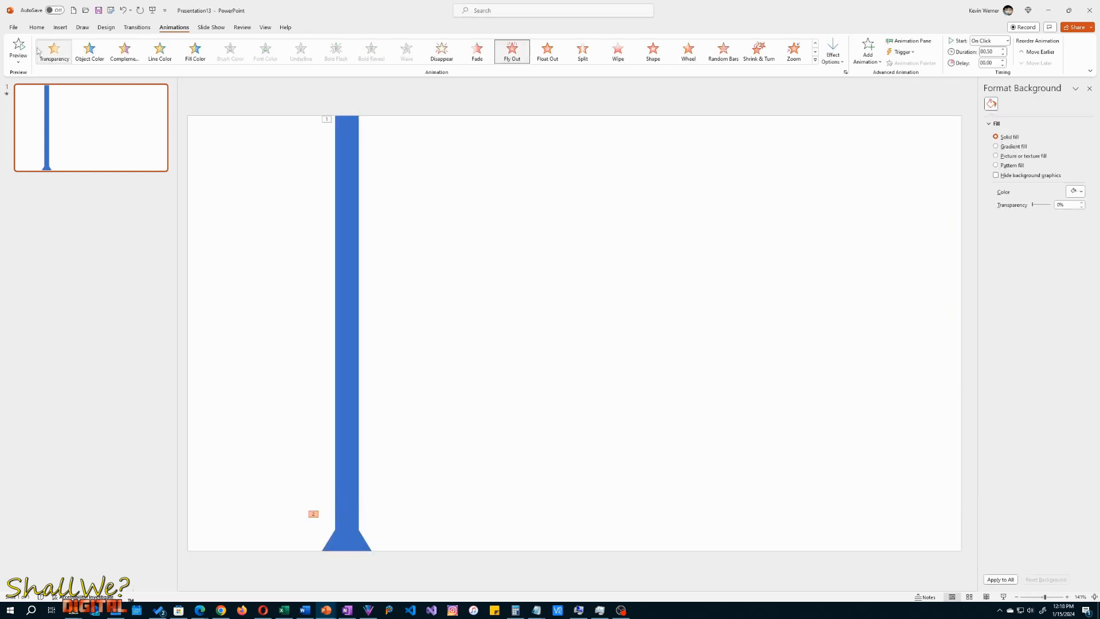
pyautogui.click(18, 50)
# - Change the triangle's Fly Out direction to To Top and preview the animation
pyautogui.click(365, 549)
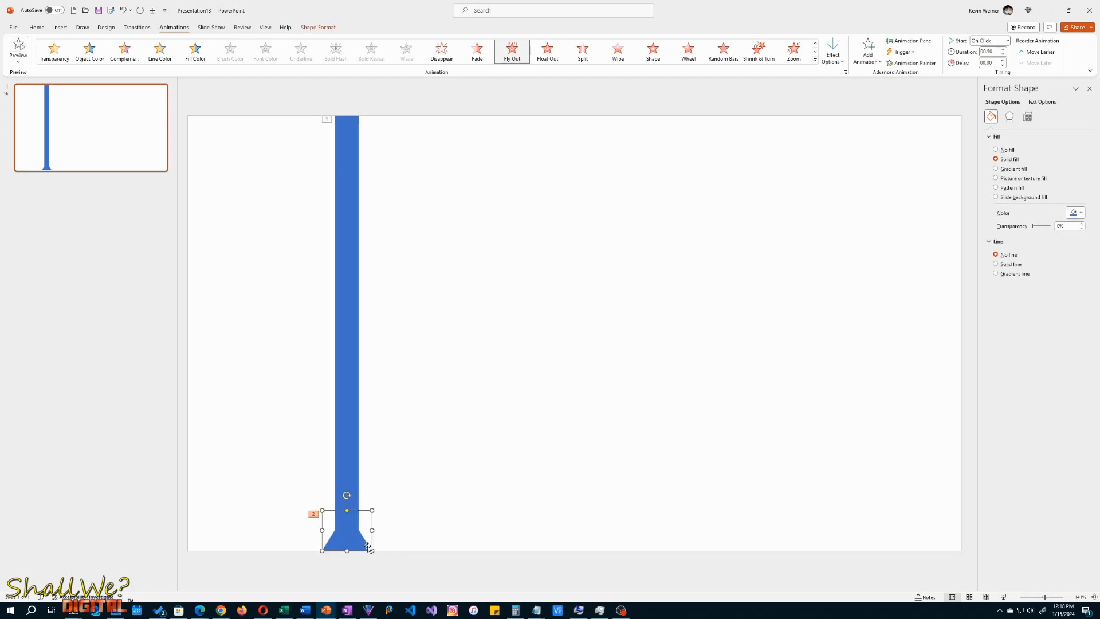
pyautogui.click(837, 60)
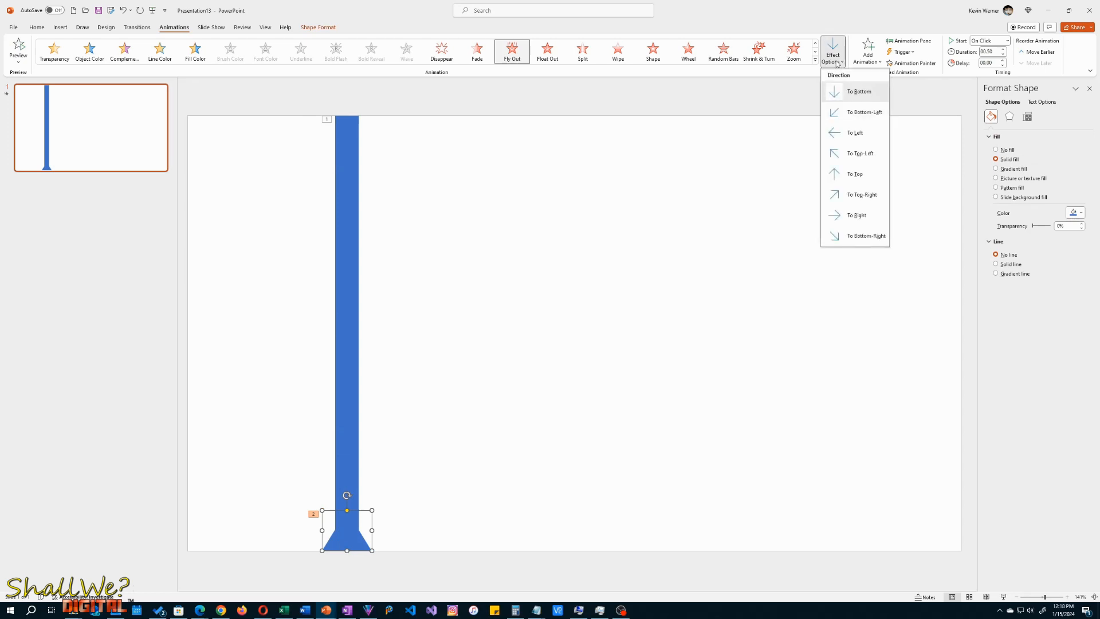
pyautogui.click(856, 174)
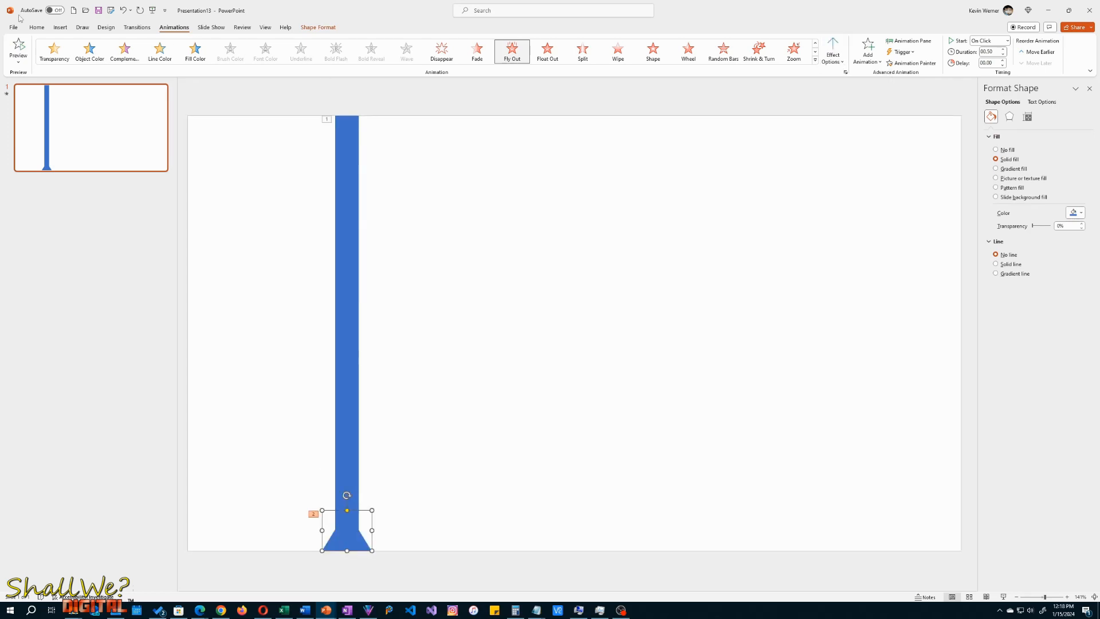
pyautogui.click(17, 48)
# - Set the triangle's Fly Out effect to start With Previous and preview both animations together
pyautogui.click(981, 41)
pyautogui.click(983, 61)
pyautogui.click(23, 48)
pyautogui.click(19, 48)
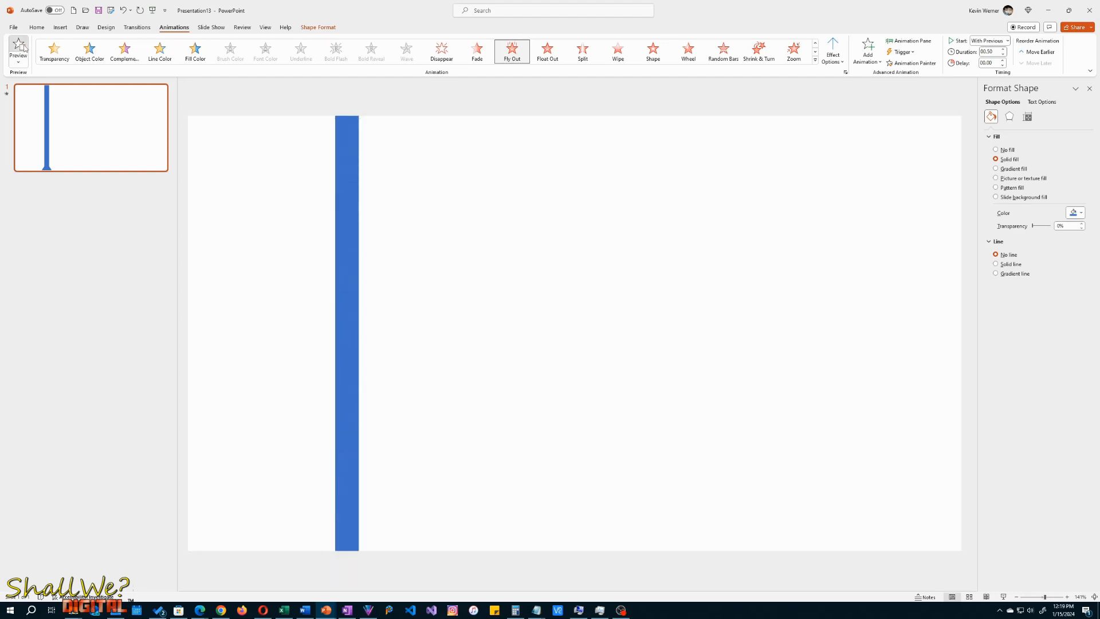
# - Replay the slide's animations, and set the rectangle's Stretch duration to 2 seconds
pyautogui.click(25, 49)
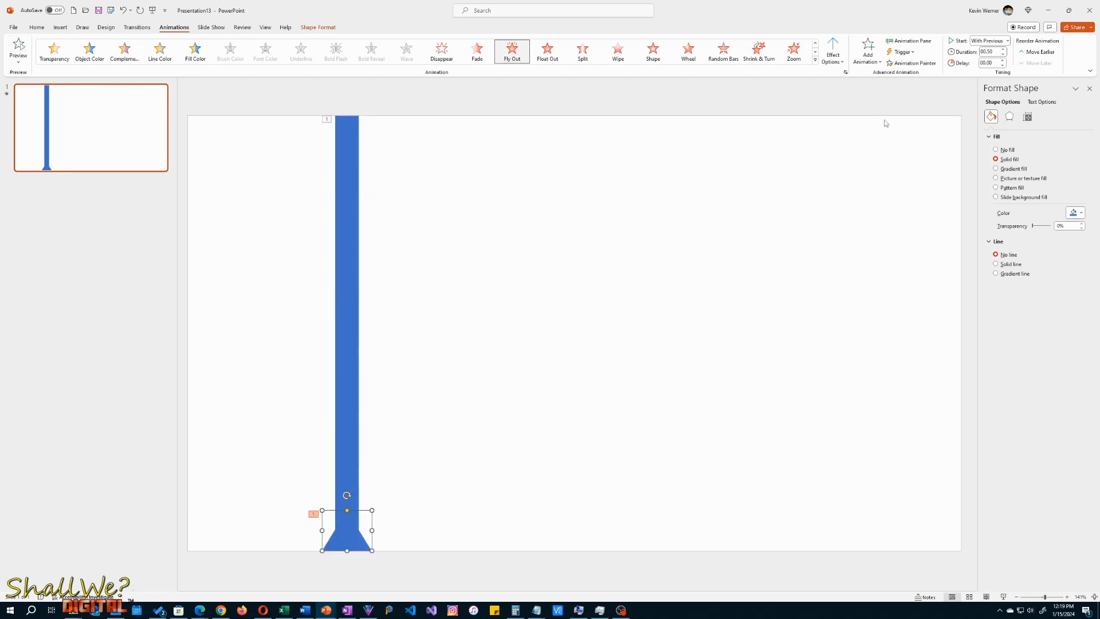
pyautogui.click(352, 270)
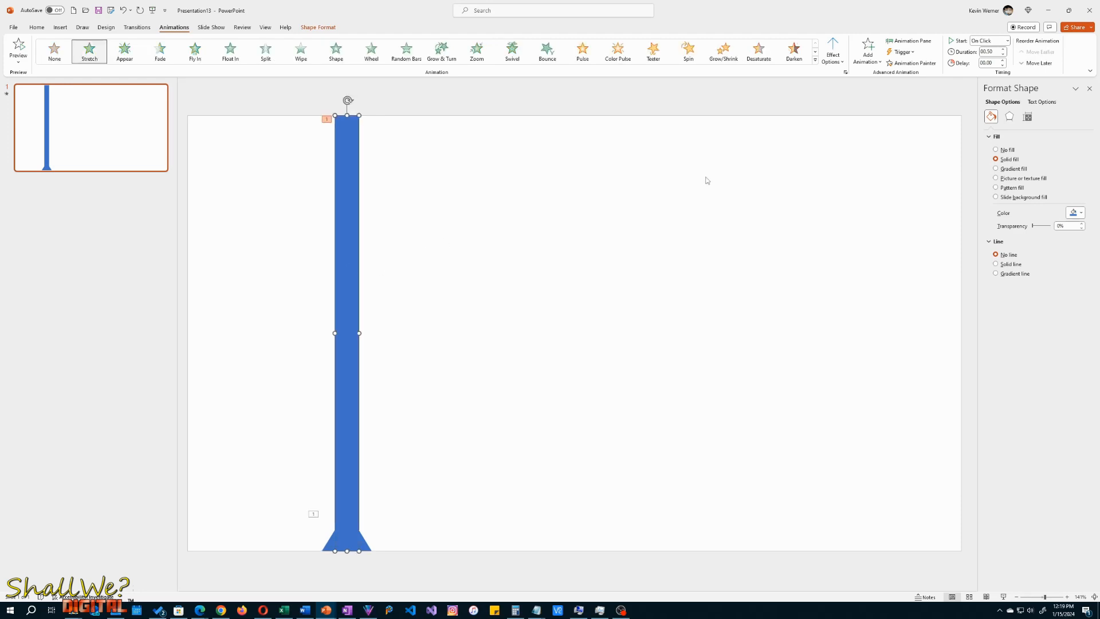
pyautogui.doubleClick(998, 51)
pyautogui.write('2')
pyautogui.press('Return')
# - Set the duration of the triangle's Fly Out effect to 2 seconds
pyautogui.click(364, 547)
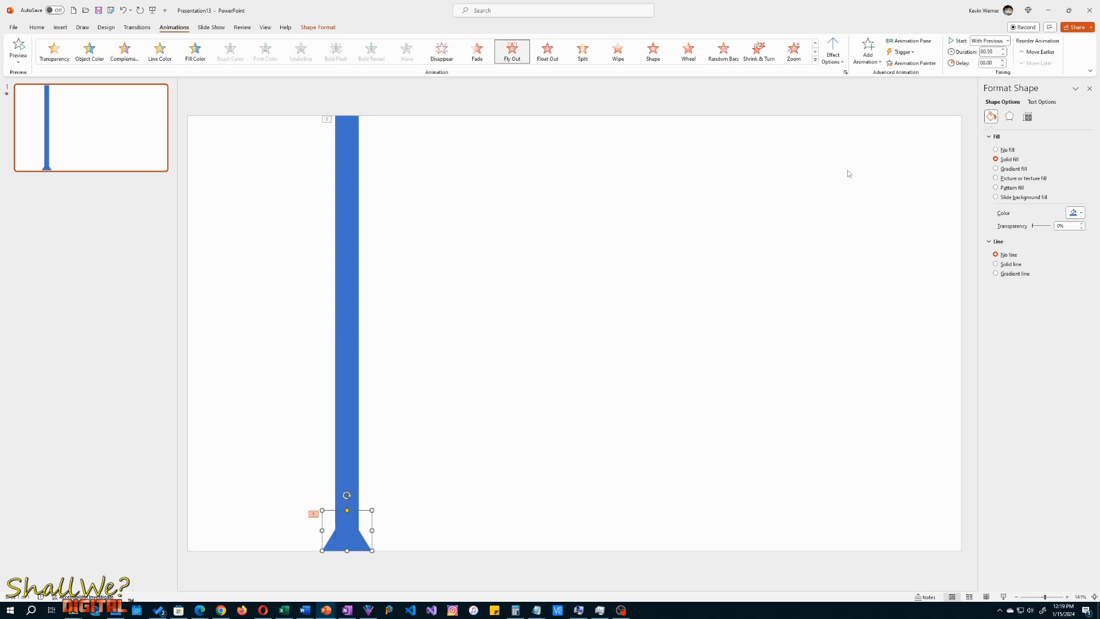
pyautogui.click(995, 51)
pyautogui.write('2')
pyautogui.press('Tab')
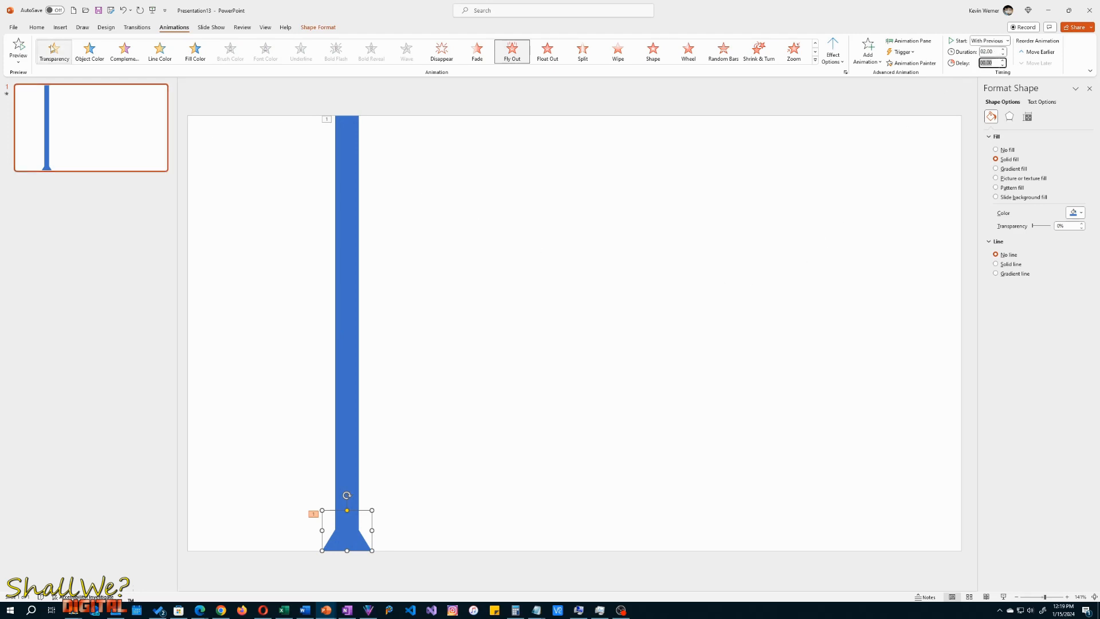
# - Preview the slowed rectangle and triangle animations several times, and deselect the triangle
pyautogui.click(20, 47)
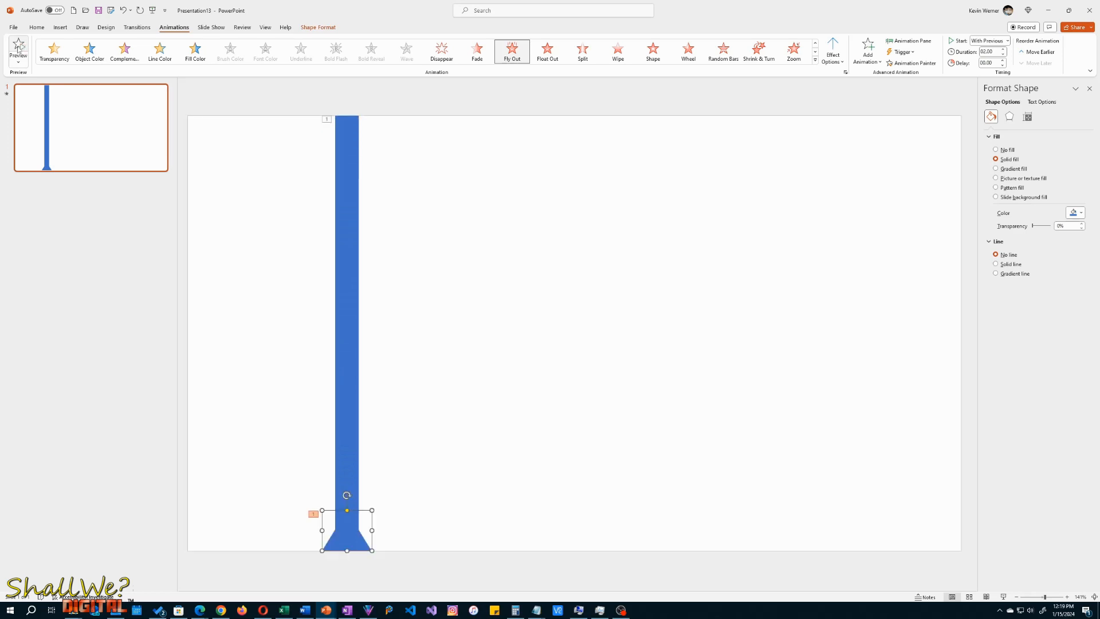
pyautogui.click(19, 48)
pyautogui.click(19, 49)
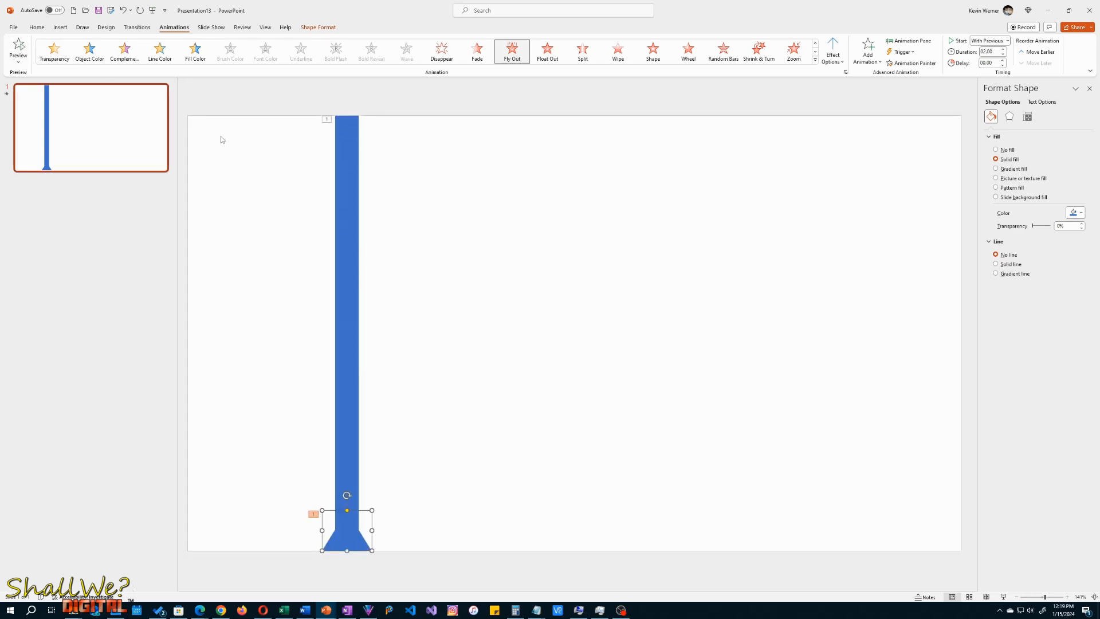
pyautogui.click(470, 328)
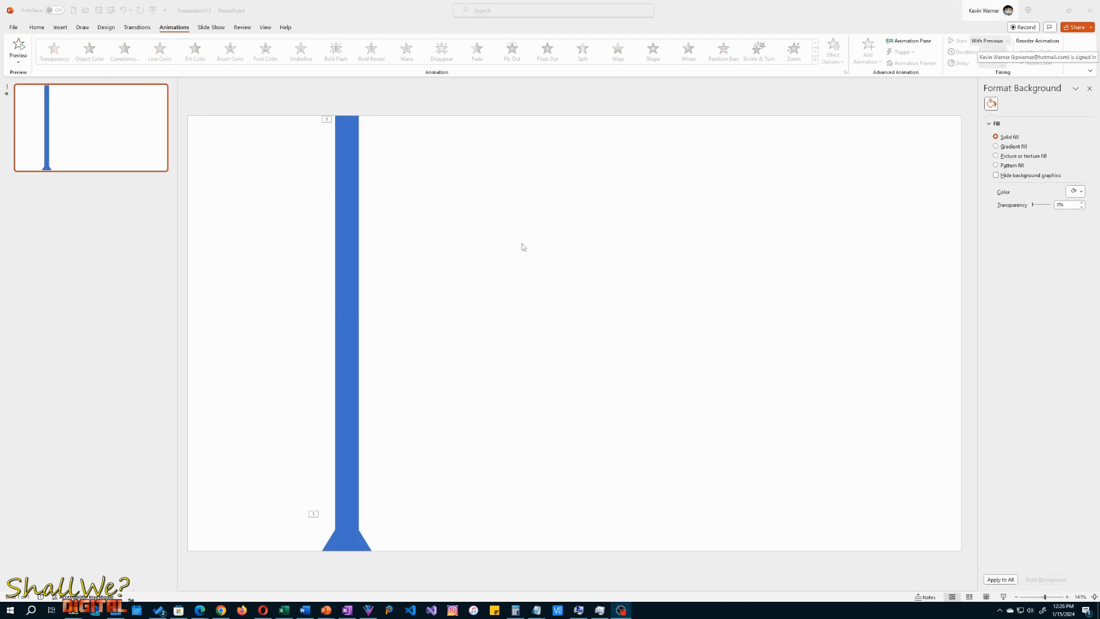
pyautogui.click(407, 24)
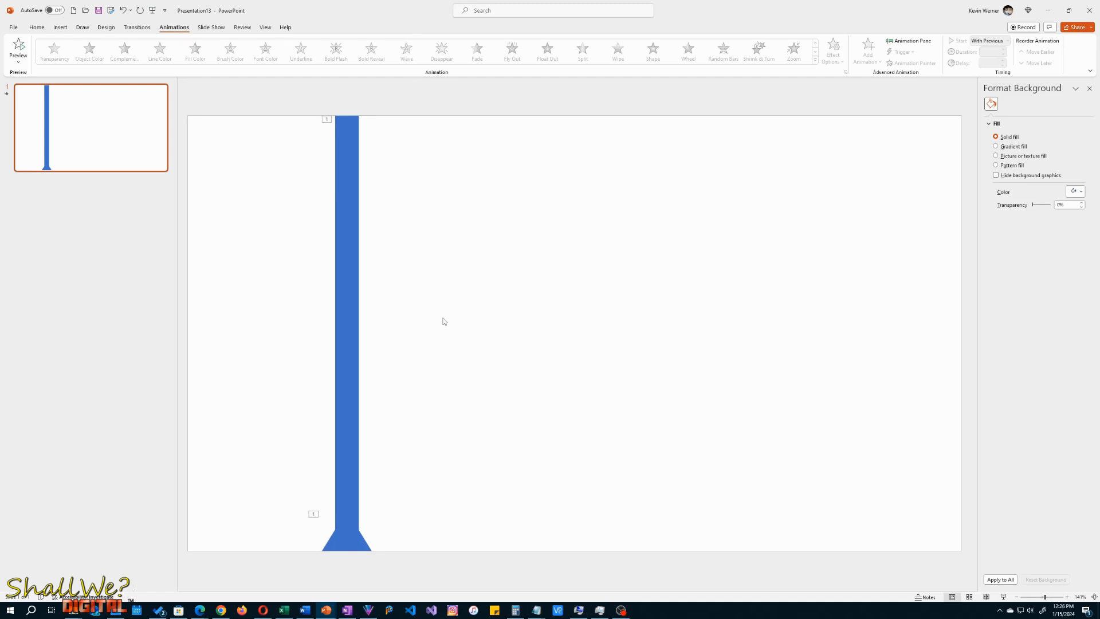
# - Save the presentation as an MPEG-4 video named "Arrow test" in the "Animating an arrow" folder
pyautogui.click(114, 12)
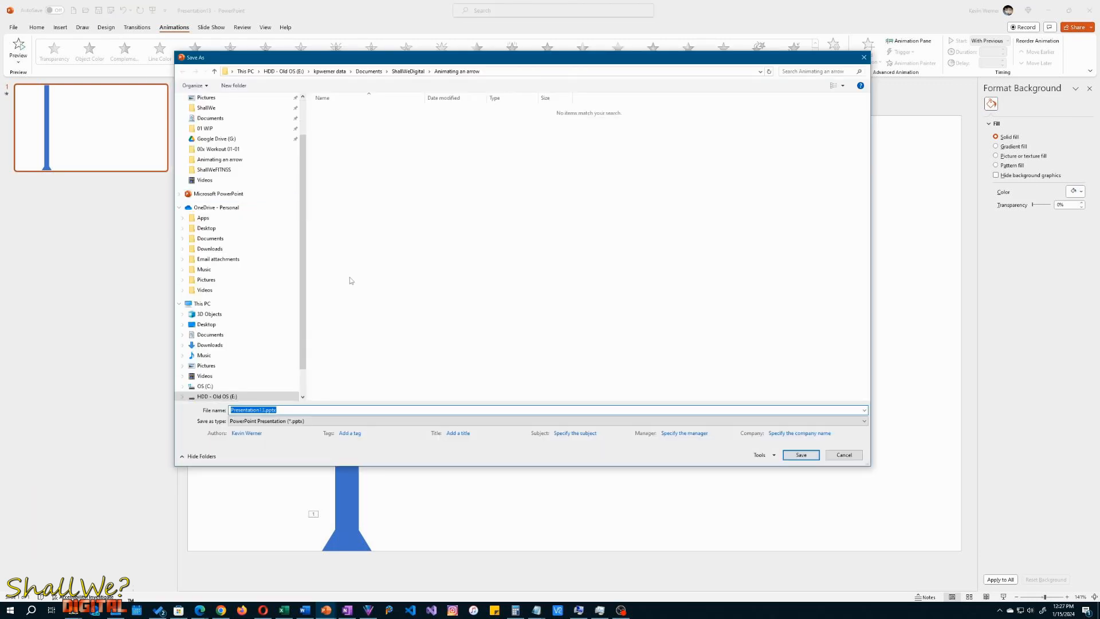
pyautogui.click(272, 422)
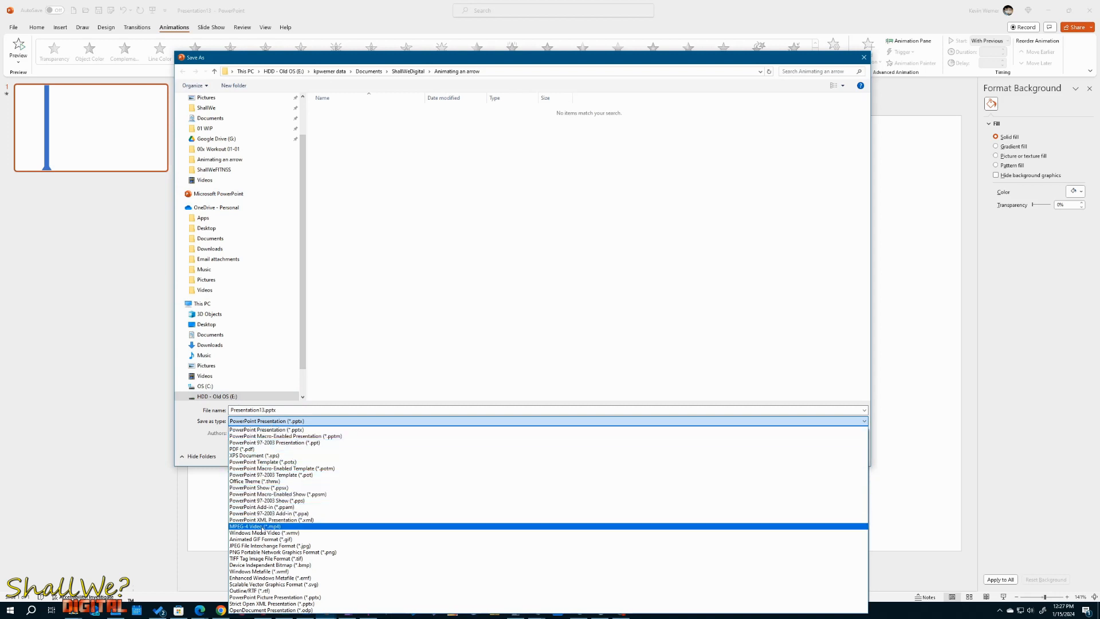
pyautogui.click(263, 527)
pyautogui.click(288, 411)
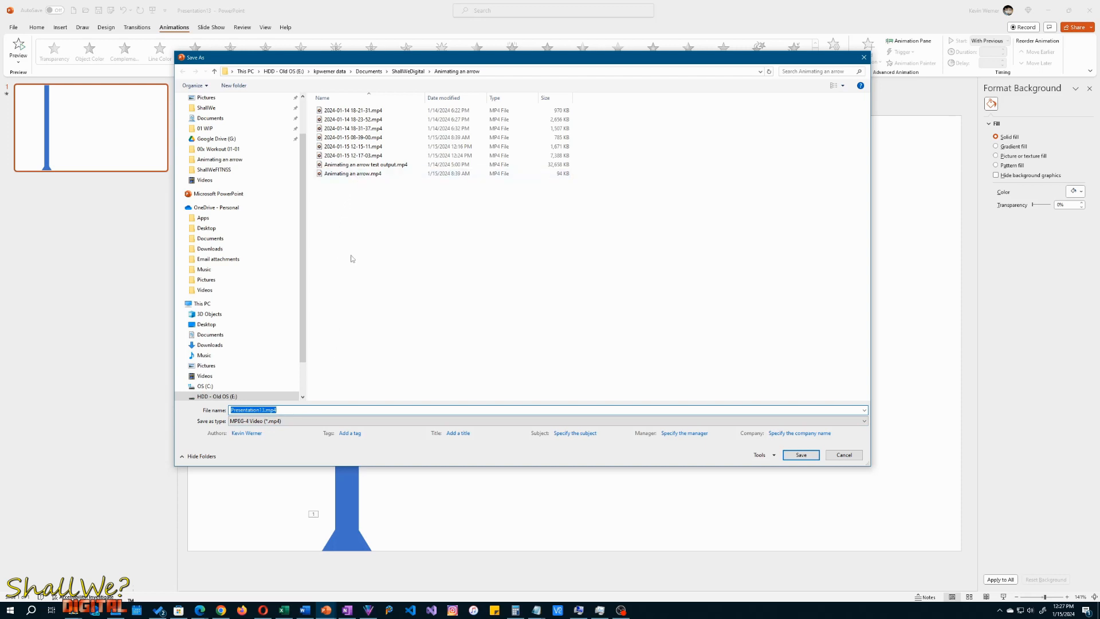
pyautogui.click(361, 175)
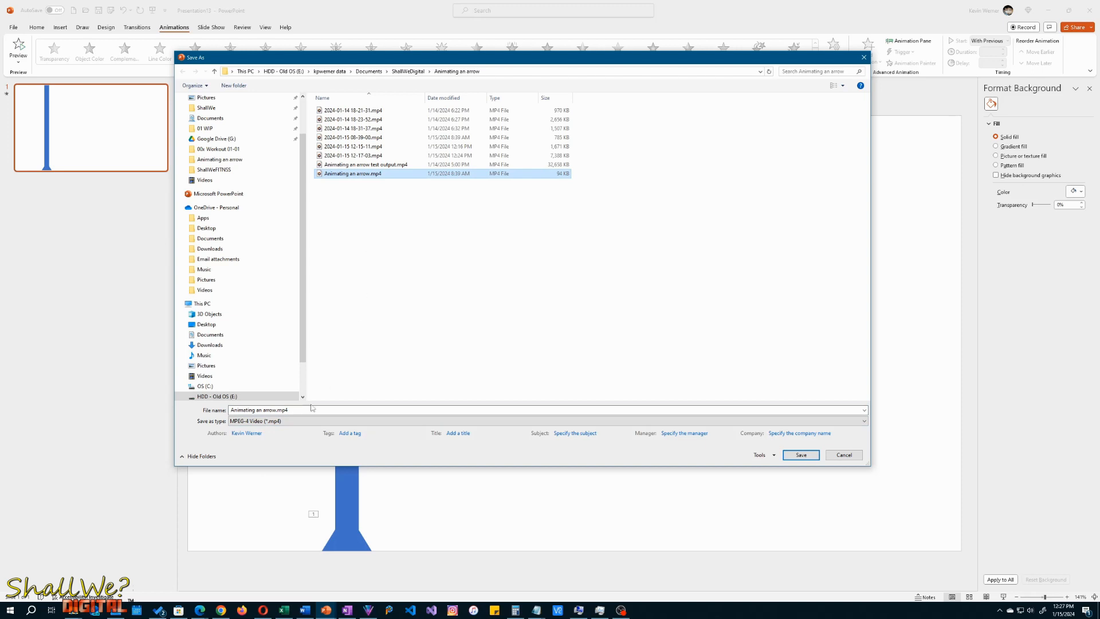
pyautogui.click(328, 410)
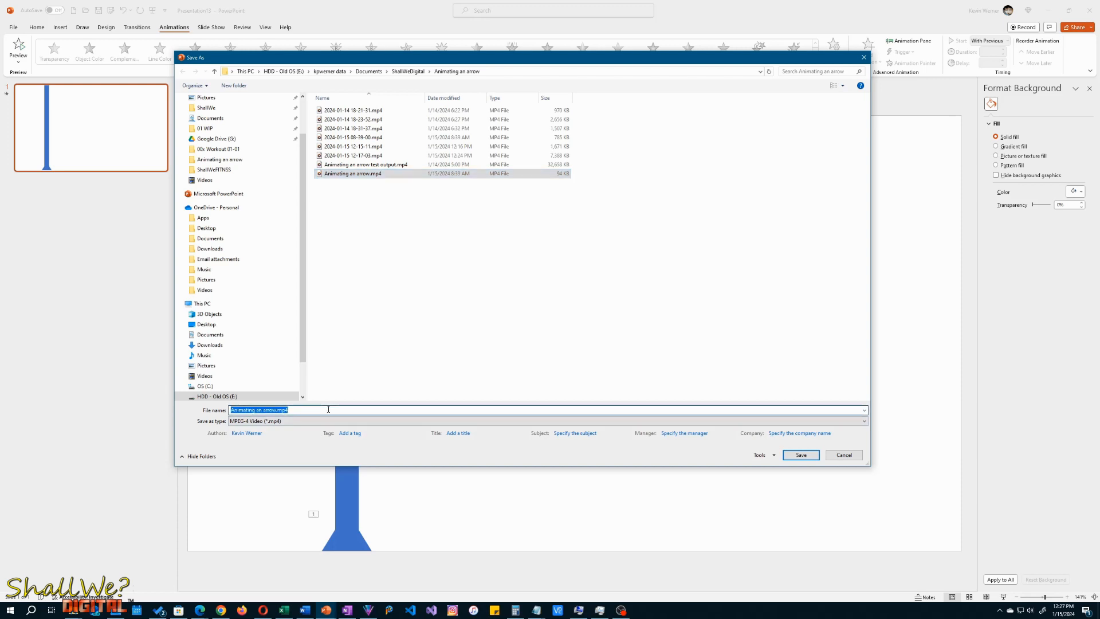
pyautogui.write('Arrow test')
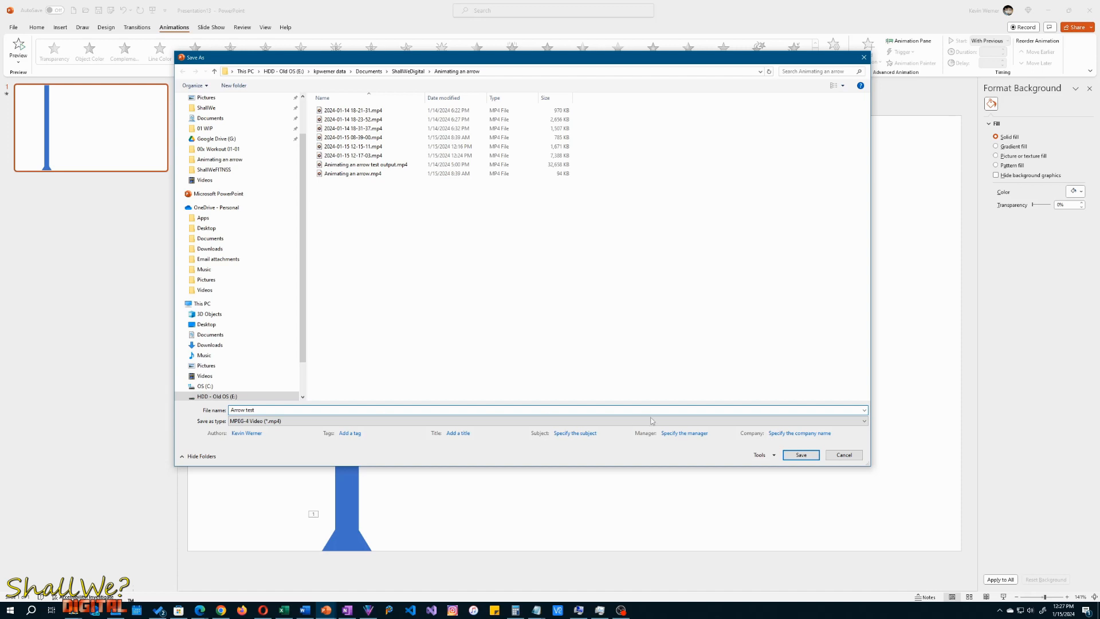
pyautogui.click(805, 456)
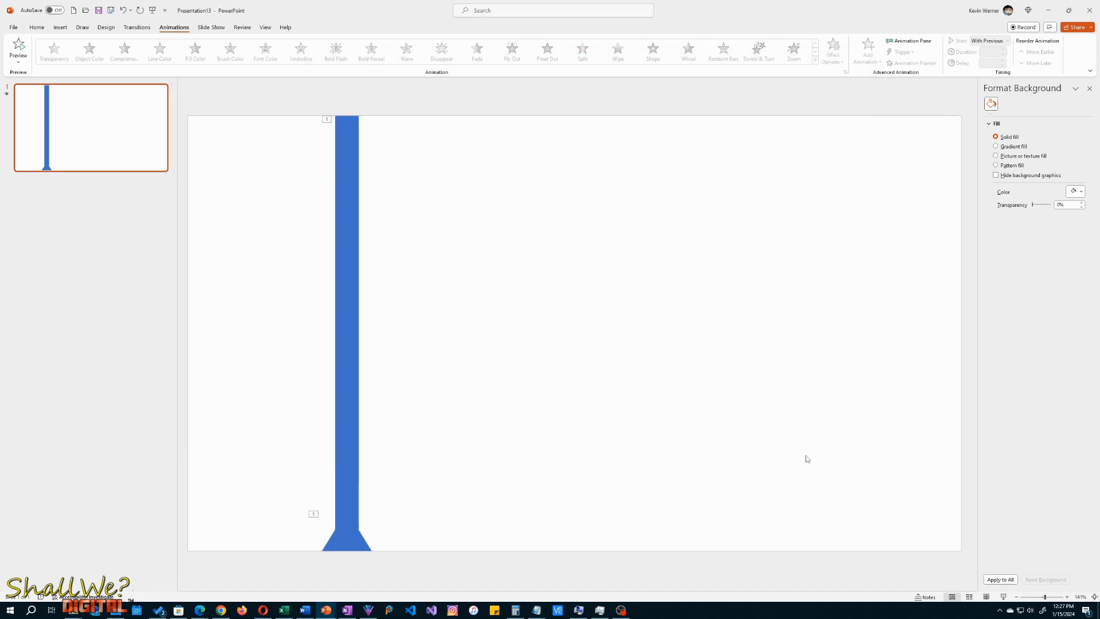